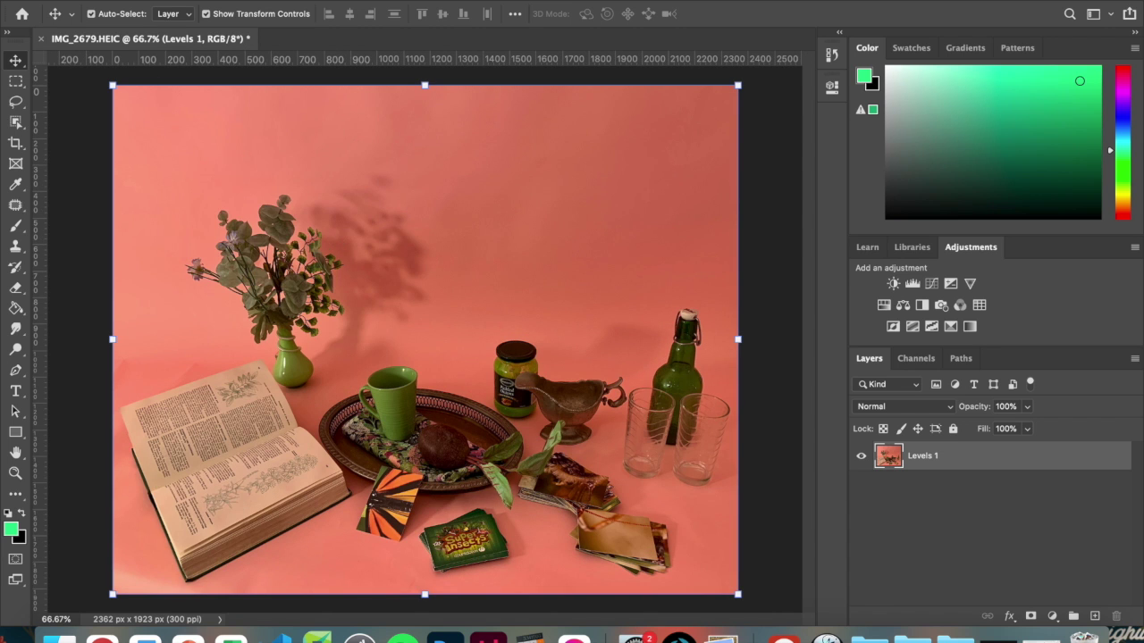
- Open the recent photo IMG_2691.HEIC and unlock its Background layer
{"action": "left_click", "coordinate": [134, 1]}
{"action": "mouse_move", "coordinate": [159, 52]}
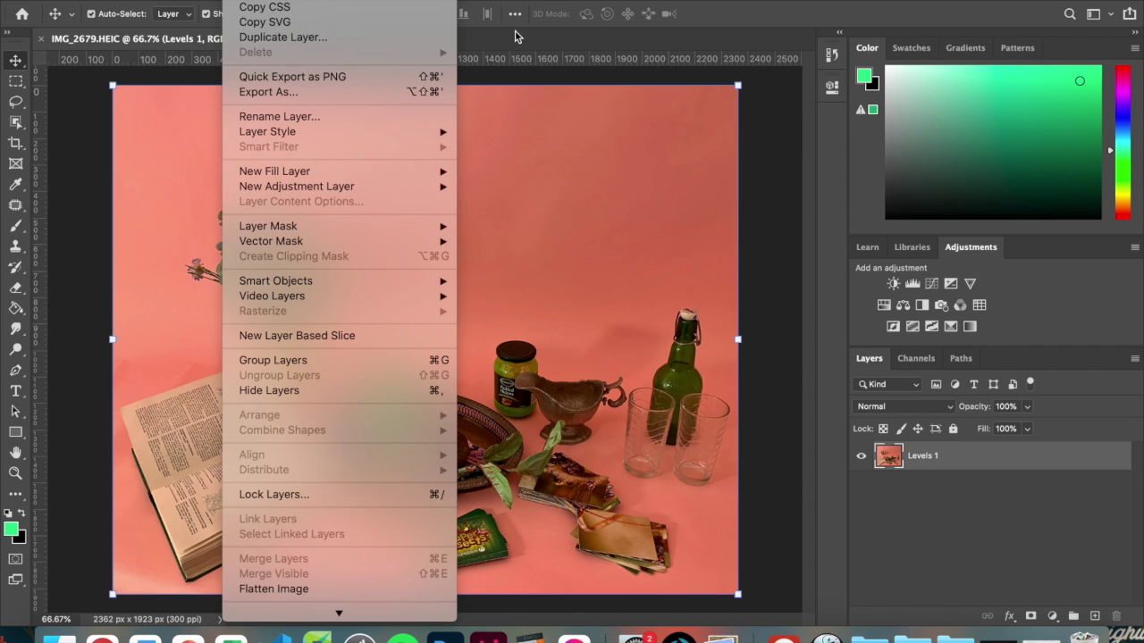
{"action": "mouse_move", "coordinate": [321, 52]}
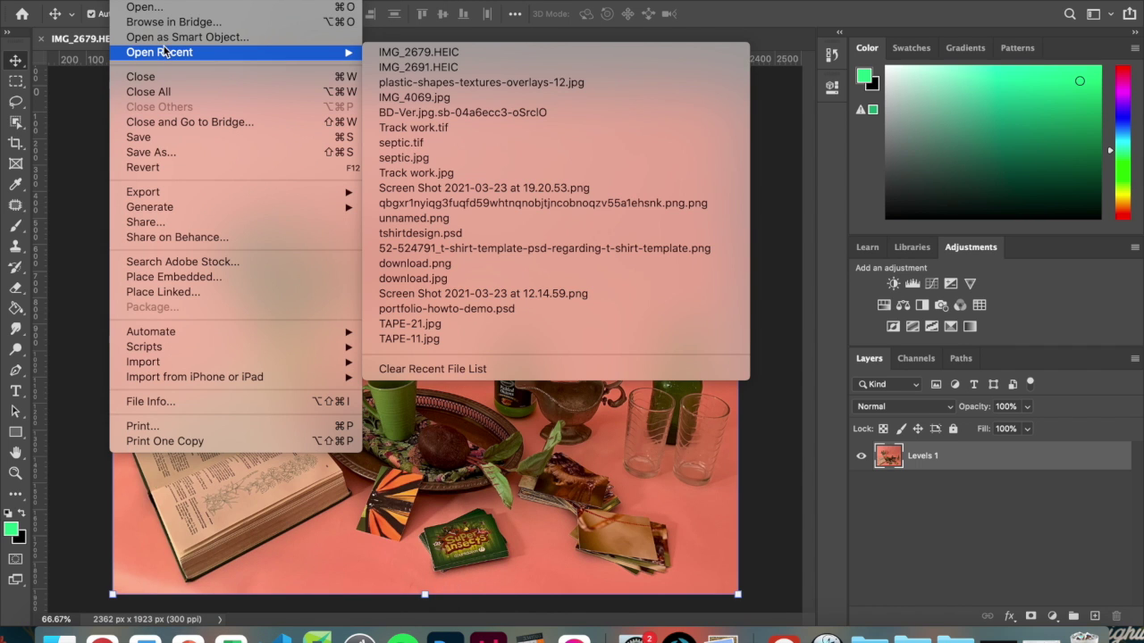
{"action": "left_click", "coordinate": [412, 72]}
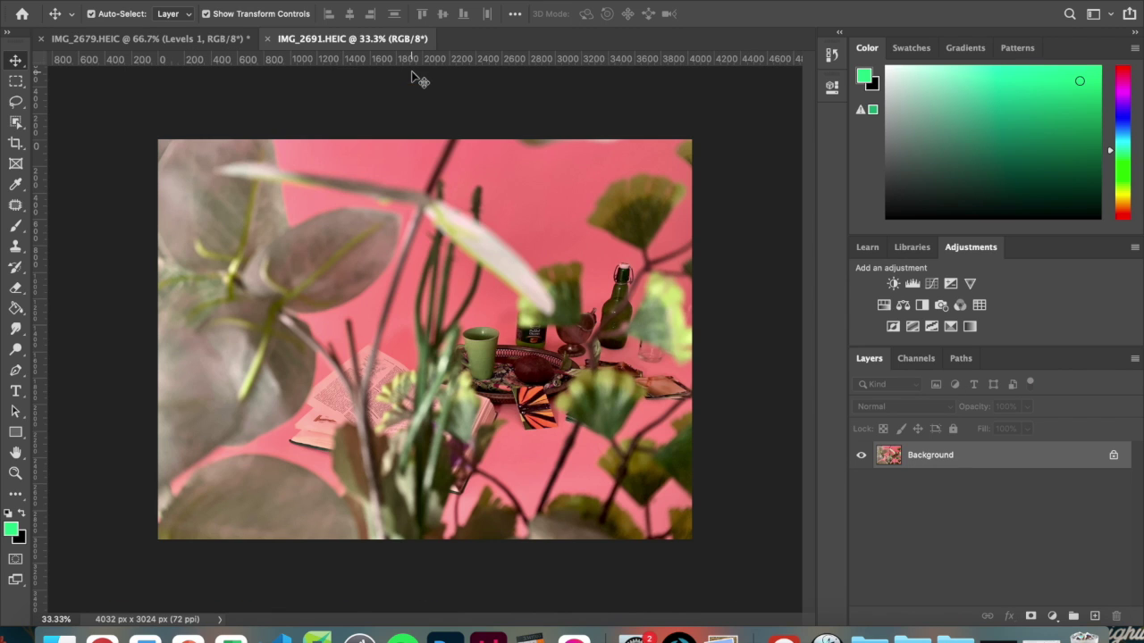
{"action": "left_click", "coordinate": [1114, 456]}
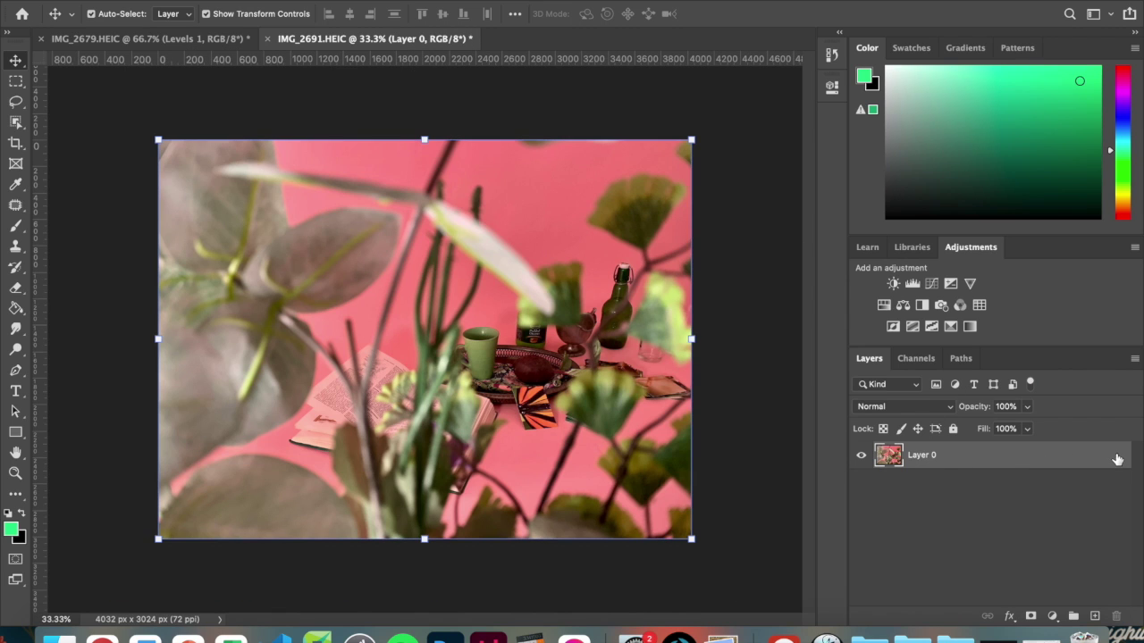
- Resize the IMG_2691.HEIC image to a width of 20 centimeters at a resolution of 300 pixels/inch
{"action": "left_click", "coordinate": [199, 0]}
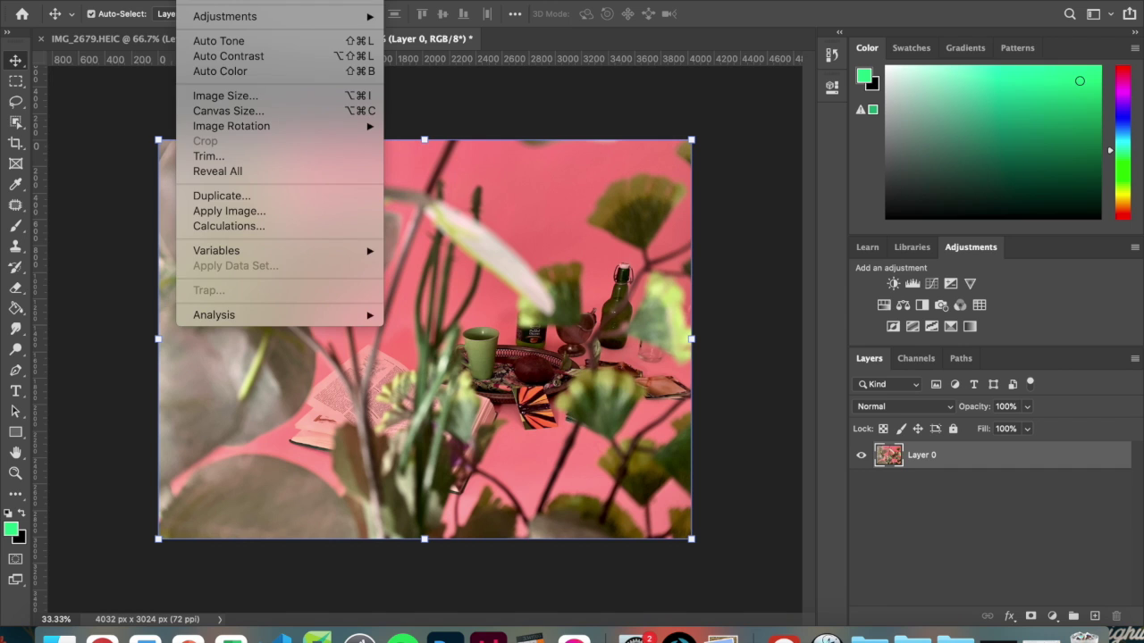
{"action": "left_click", "coordinate": [237, 97]}
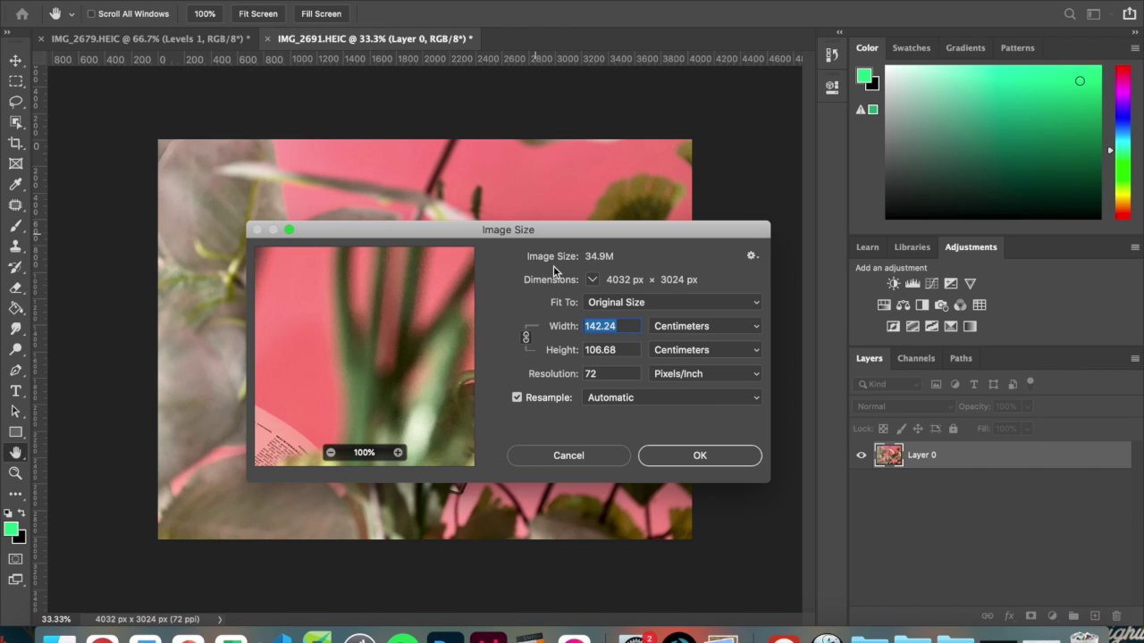
{"action": "type", "text": "2"}
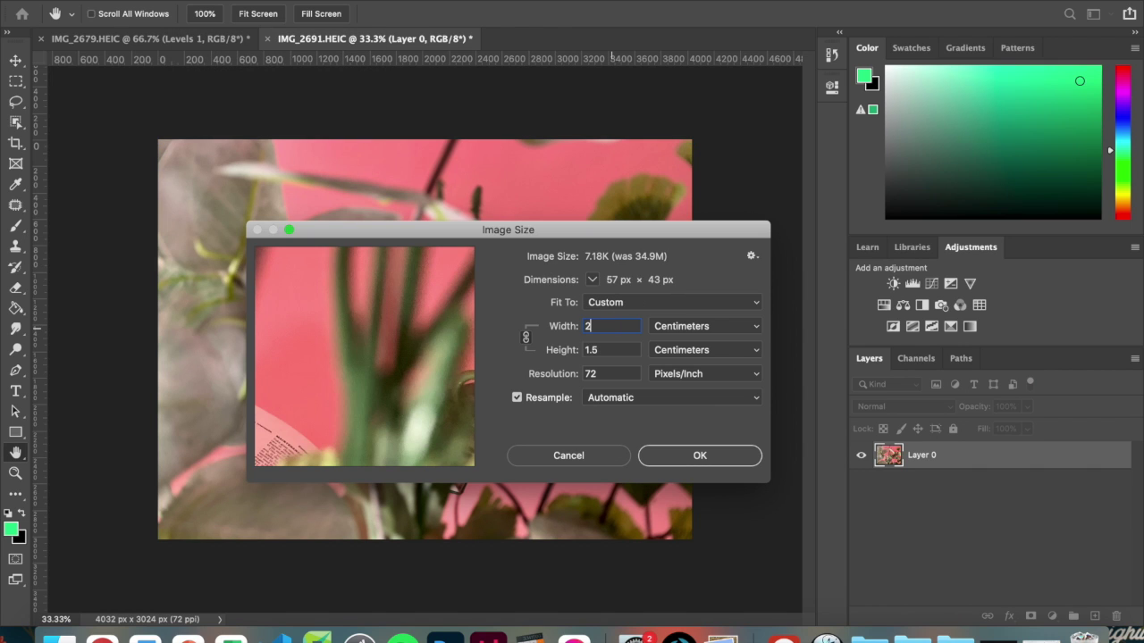
{"action": "type", "text": "0"}
{"action": "left_click", "coordinate": [601, 370]}
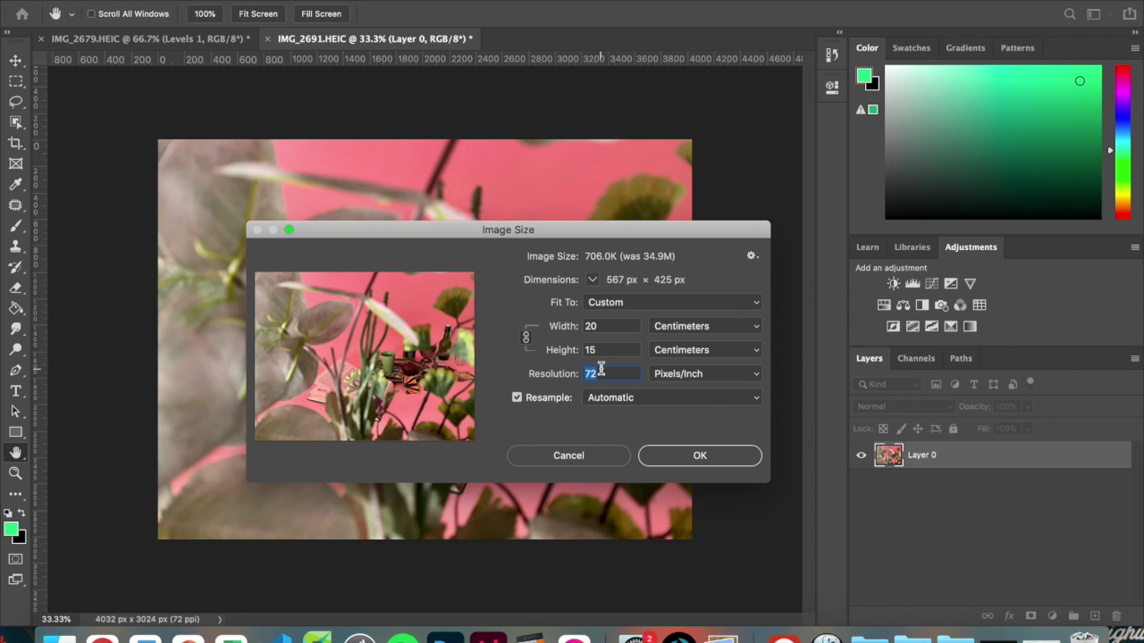
{"action": "type", "text": "300"}
{"action": "left_click", "coordinate": [695, 456]}
{"action": "key", "text": "v"}
- Add a Levels adjustment above the plant photo and merge it with the photo layer
{"action": "left_click", "coordinate": [913, 283]}
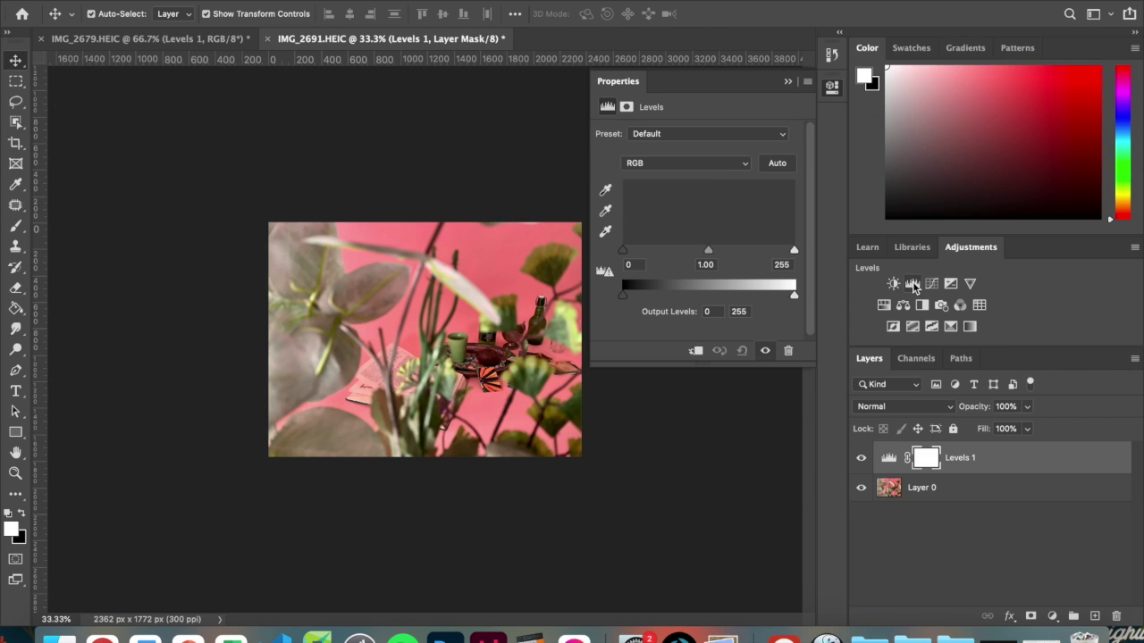
{"action": "mouse_move", "coordinate": [625, 253]}
{"action": "left_mouse_down"}
{"action": "mouse_move", "coordinate": [657, 249]}
{"action": "mouse_move", "coordinate": [611, 252]}
{"action": "left_mouse_up"}
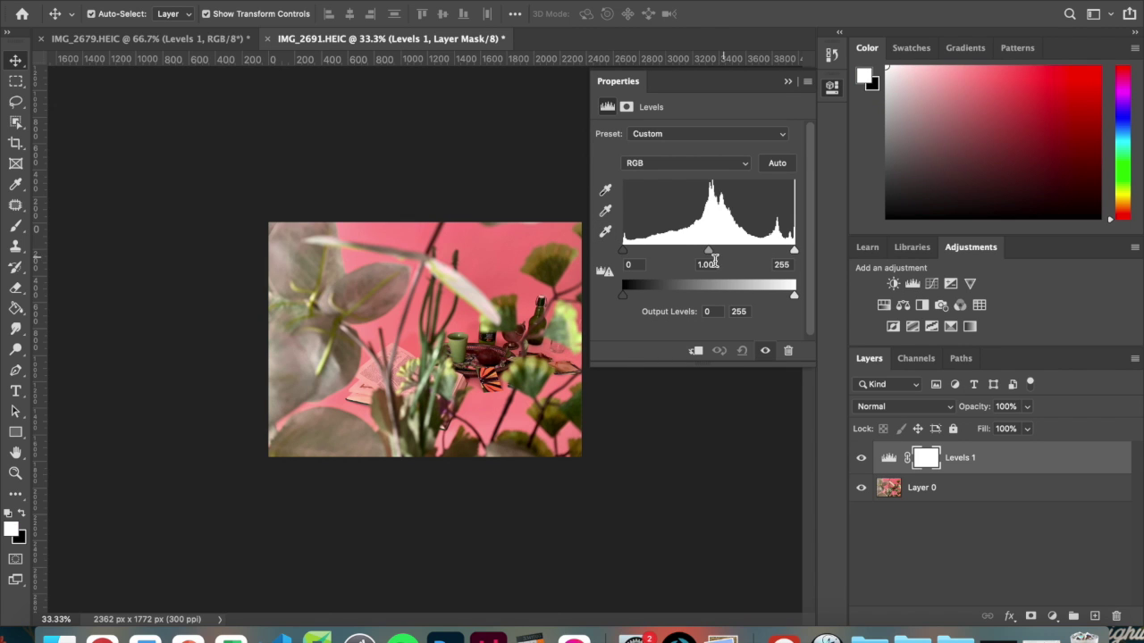
{"action": "left_click", "coordinate": [787, 81]}
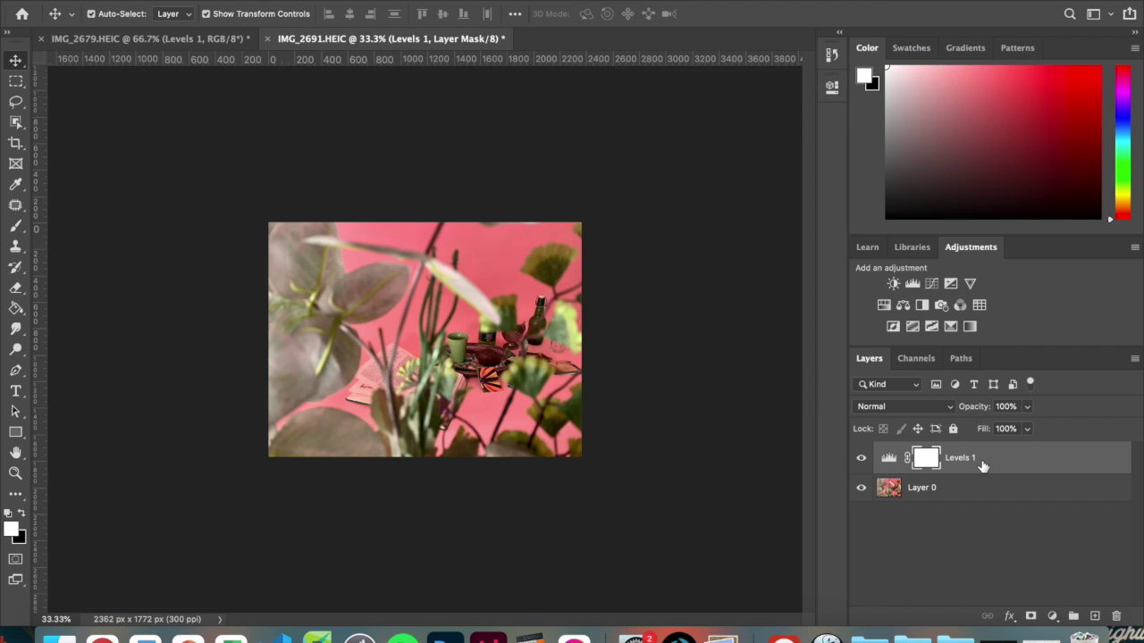
{"action": "left_click", "coordinate": [988, 489]}
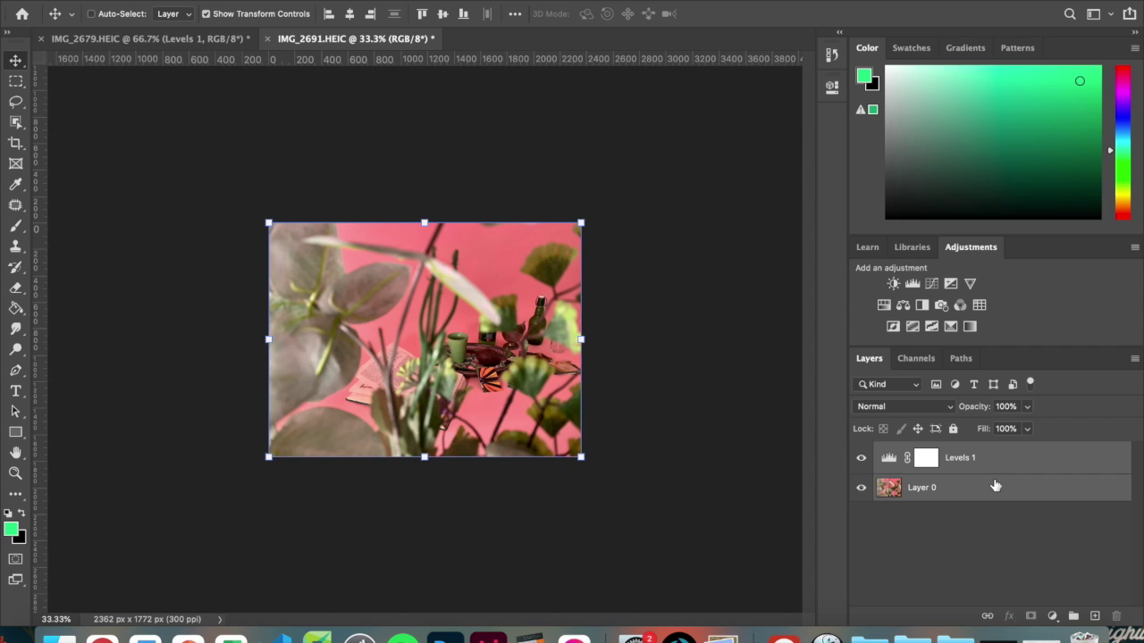
{"action": "key", "text": "super+e"}
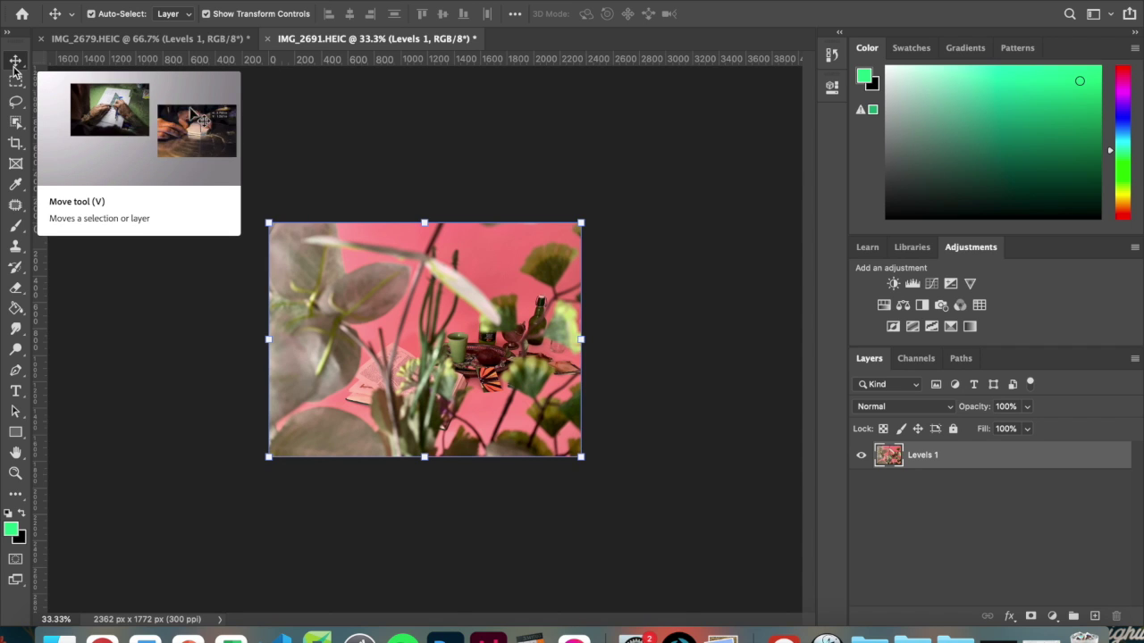
- Bring the merged plant photo into IMG_2679.HEIC as a layer above the still life, aligned near the canvas's upper-left corner
{"action": "left_click_drag", "start_coordinate": [411, 285], "coordinate": [190, 47]}
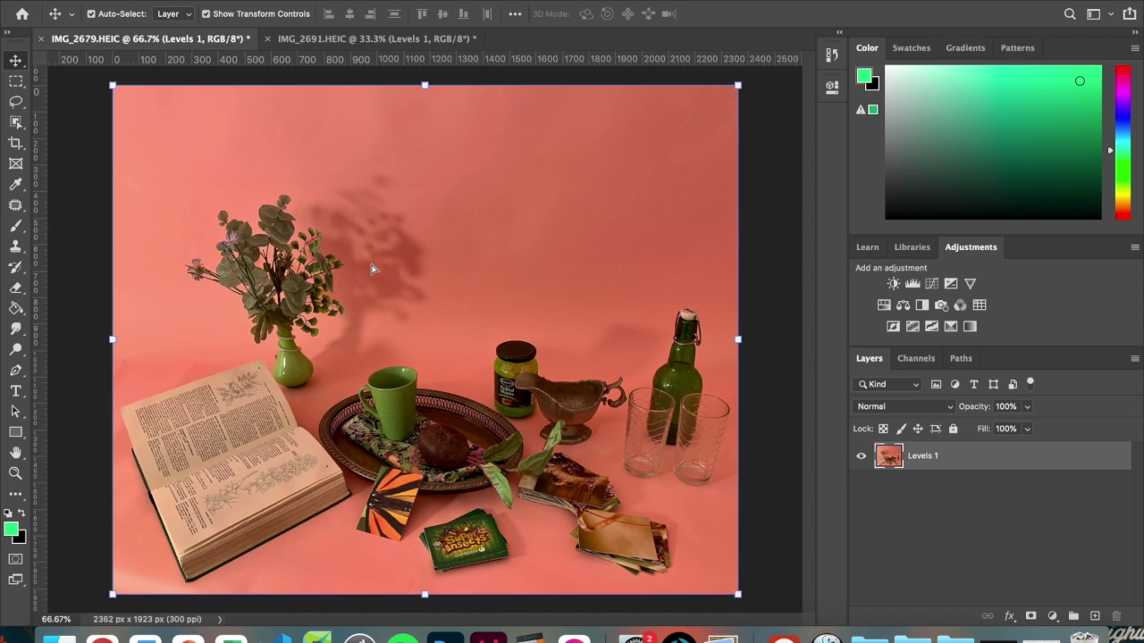
{"action": "left_click_drag", "start_coordinate": [374, 268], "coordinate": [434, 336]}
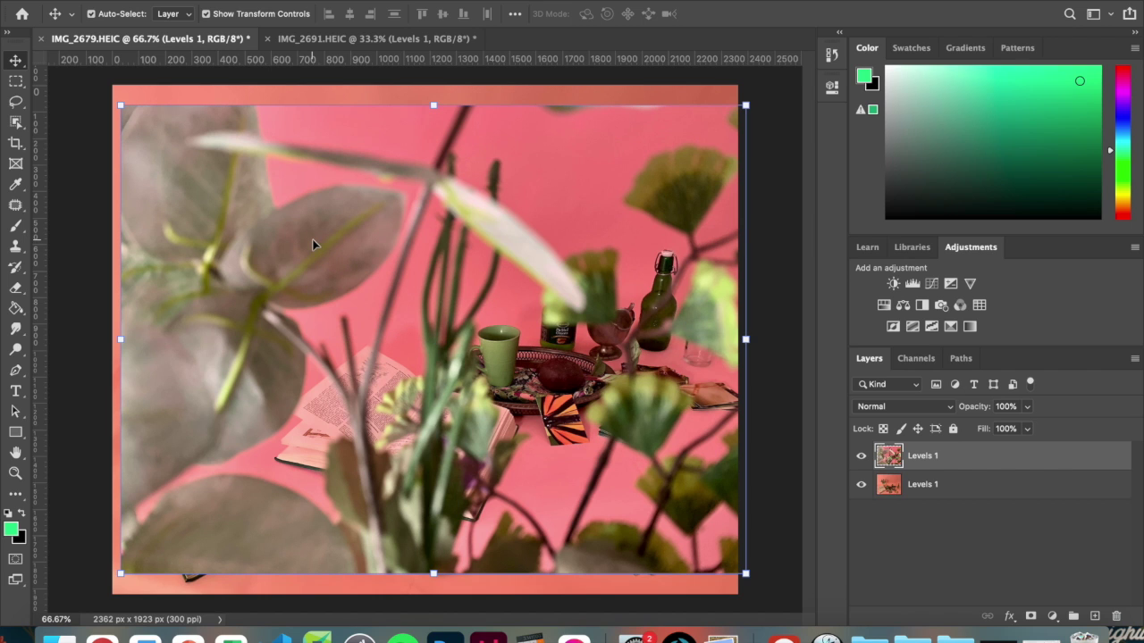
{"action": "left_click_drag", "start_coordinate": [313, 244], "coordinate": [288, 211]}
- Check the image size settings of IMG_2679.HEIC without changing them
{"action": "left_click", "coordinate": [198, 2]}
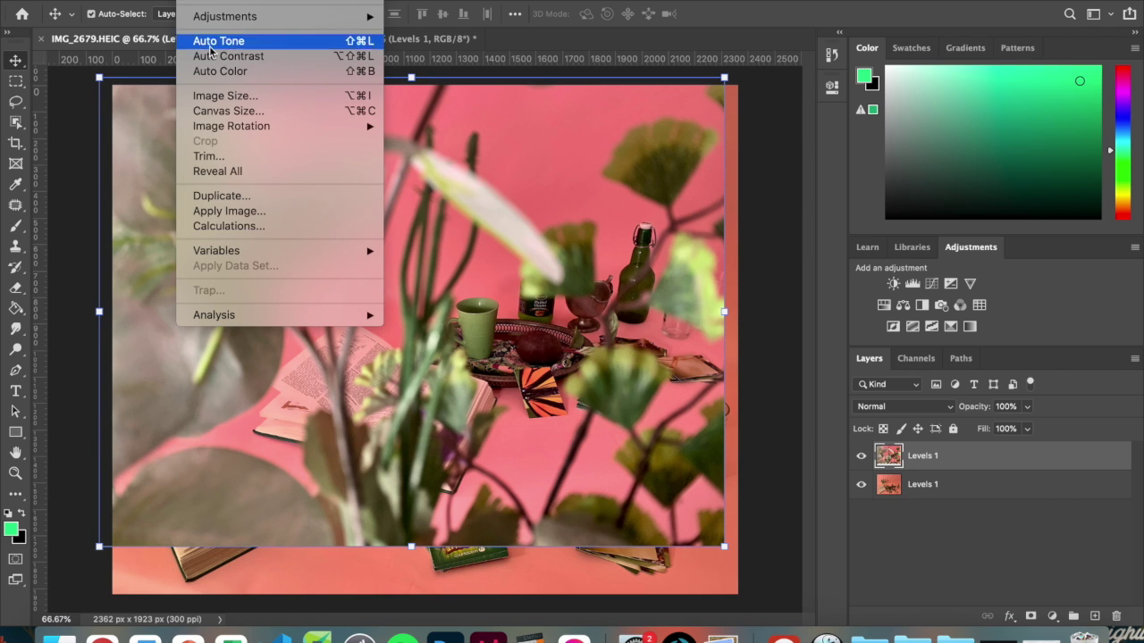
{"action": "left_click", "coordinate": [220, 96]}
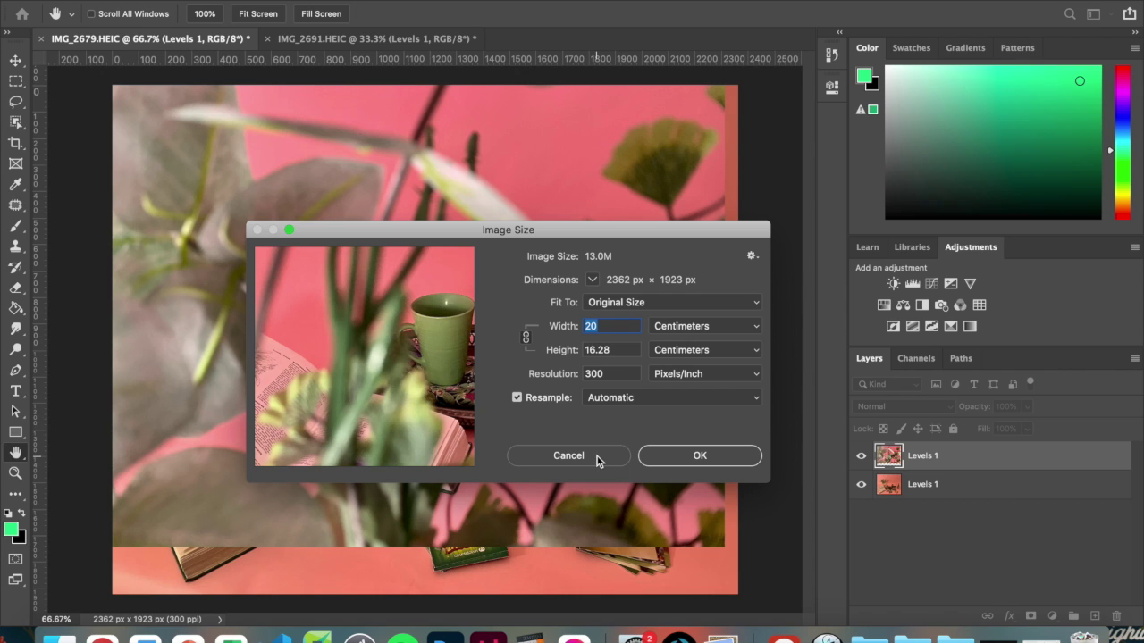
{"action": "left_click", "coordinate": [568, 456]}
{"action": "key", "text": "v"}
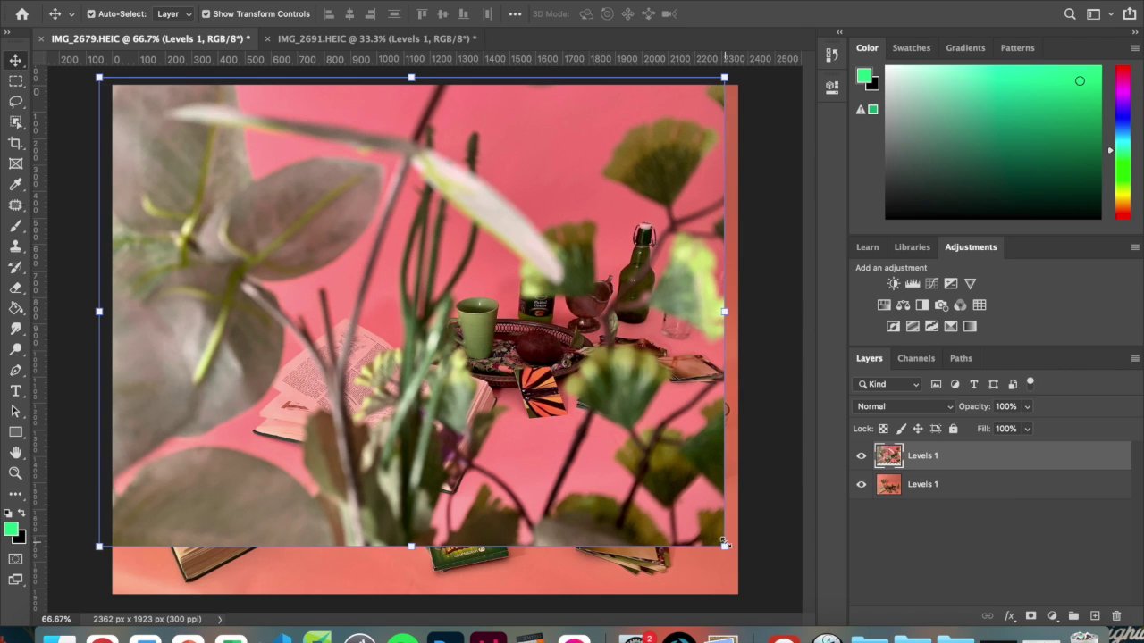
- Scale the plant photo layer to about 110% width and 112% height and reposition it to cover the whole canvas
{"action": "left_click", "coordinate": [724, 545]}
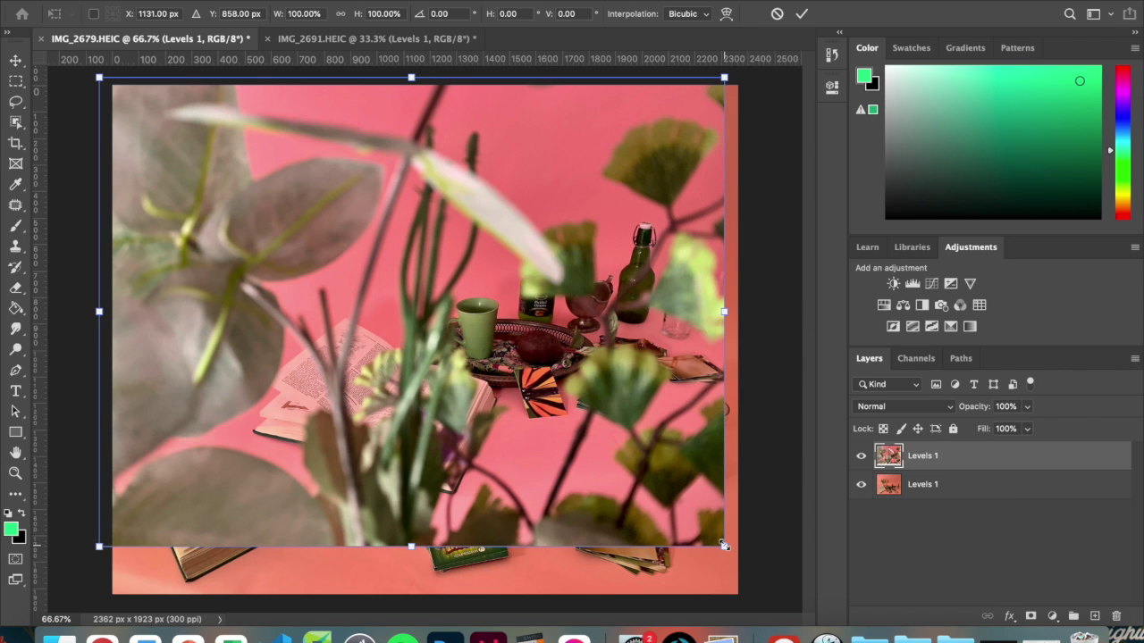
{"action": "left_click_drag", "start_coordinate": [724, 545], "coordinate": [788, 606]}
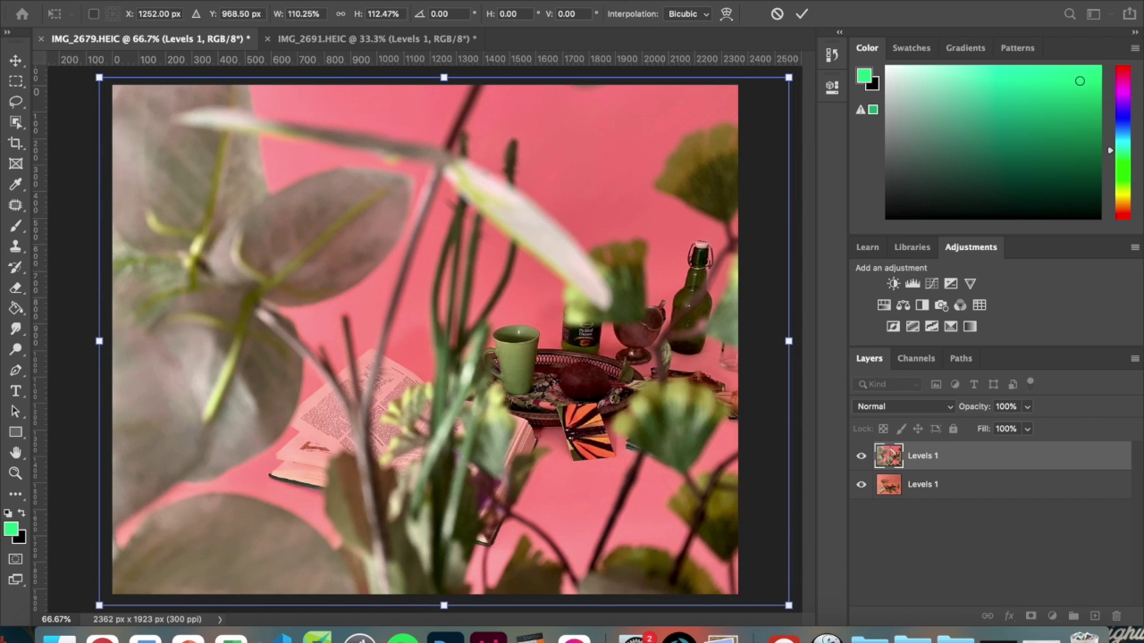
{"action": "left_click", "coordinate": [798, 16]}
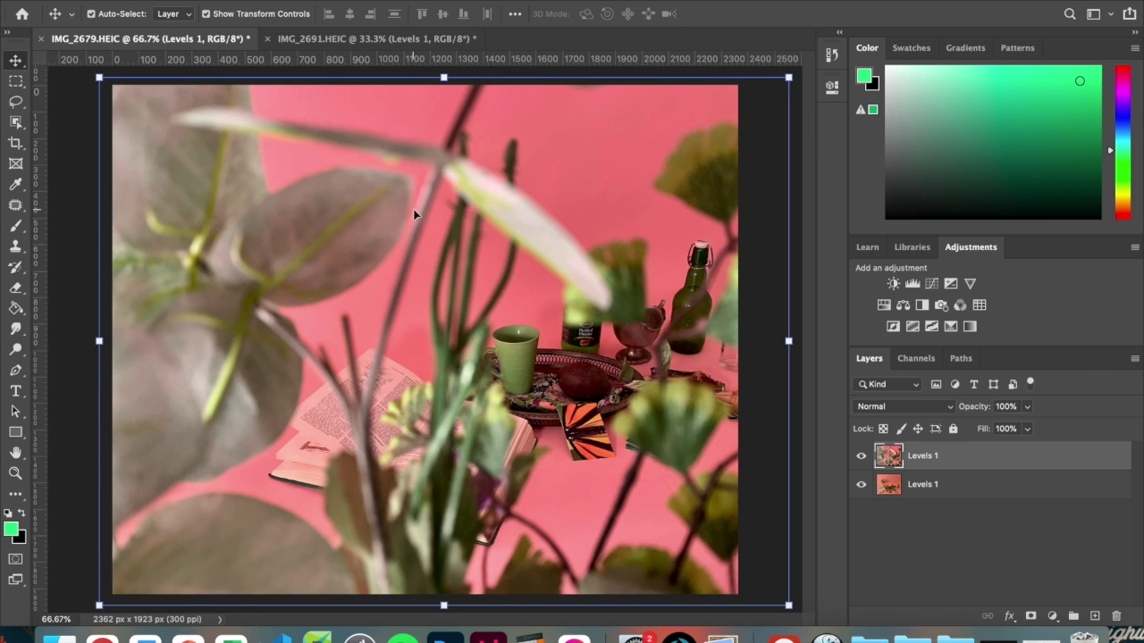
{"action": "left_click_drag", "start_coordinate": [501, 218], "coordinate": [470, 221]}
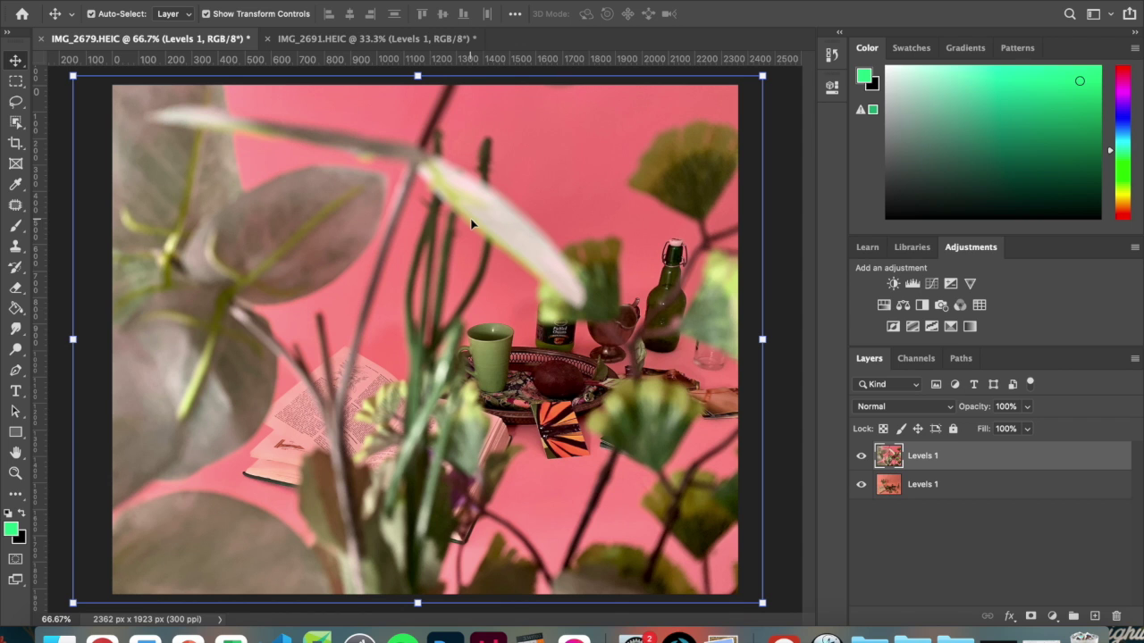
- Set the plant photo layer's blend mode to Lighten and shift it slightly right and down over the still life
{"action": "left_click", "coordinate": [940, 411]}
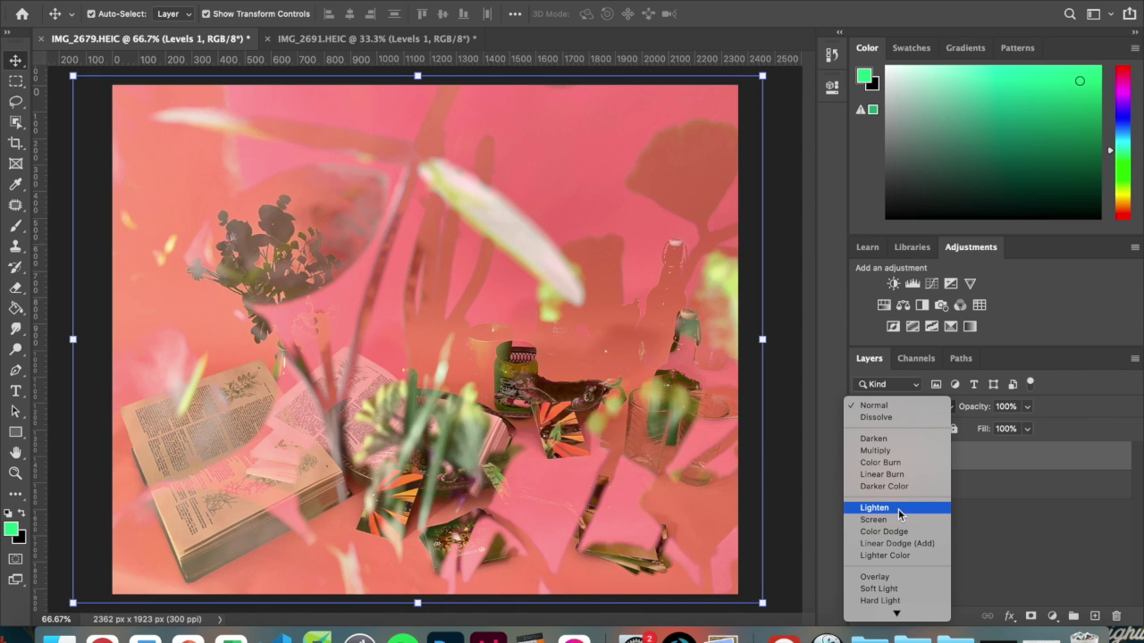
{"action": "left_click", "coordinate": [899, 509]}
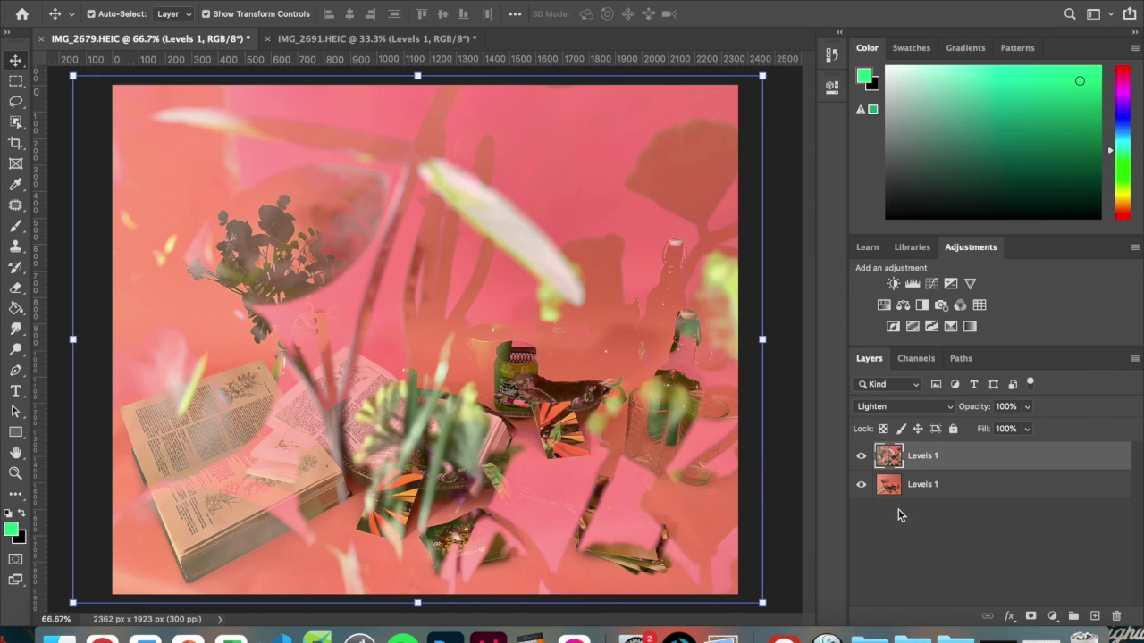
{"action": "mouse_move", "coordinate": [634, 442]}
{"action": "left_mouse_down"}
{"action": "mouse_move", "coordinate": [620, 440]}
{"action": "mouse_move", "coordinate": [654, 444]}
{"action": "left_mouse_up"}
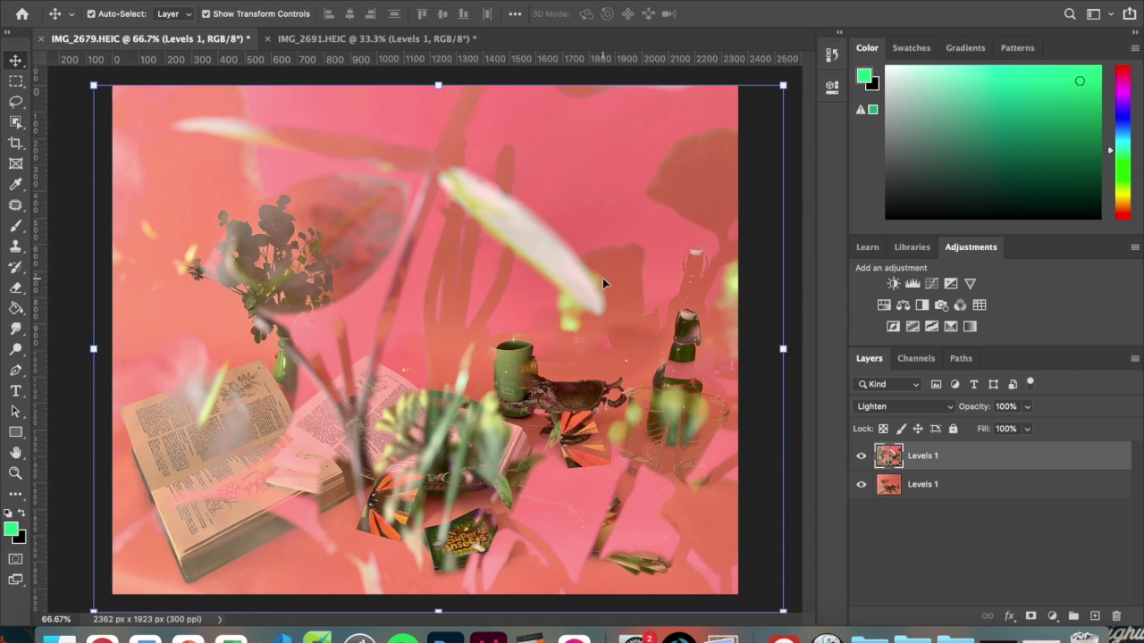
{"action": "left_click", "coordinate": [65, 207]}
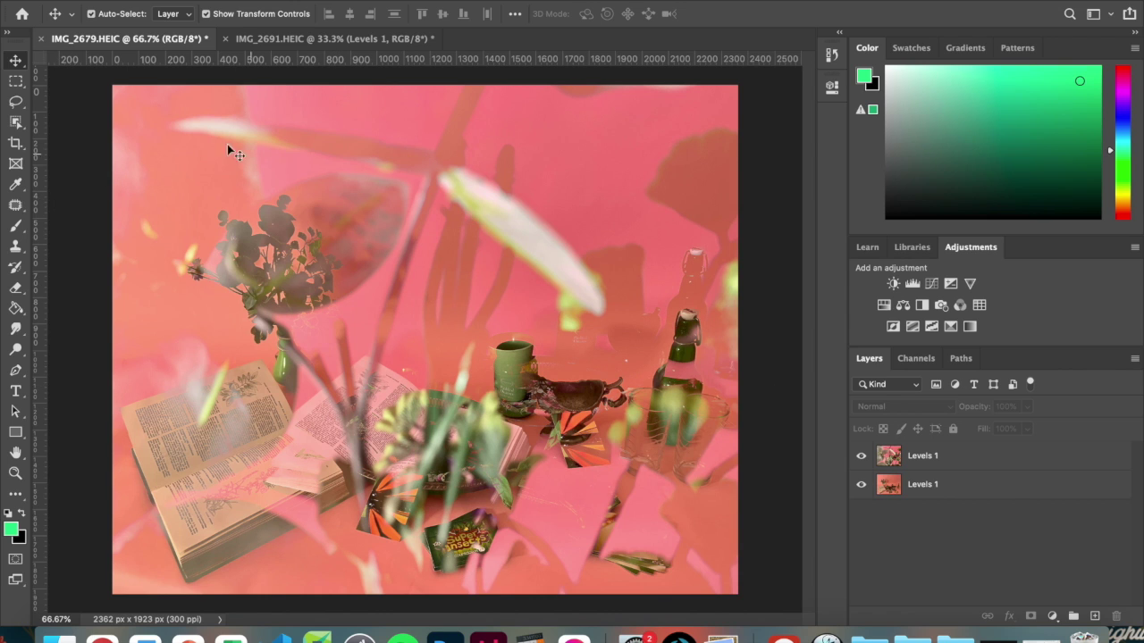
{"action": "left_click", "coordinate": [125, 0]}
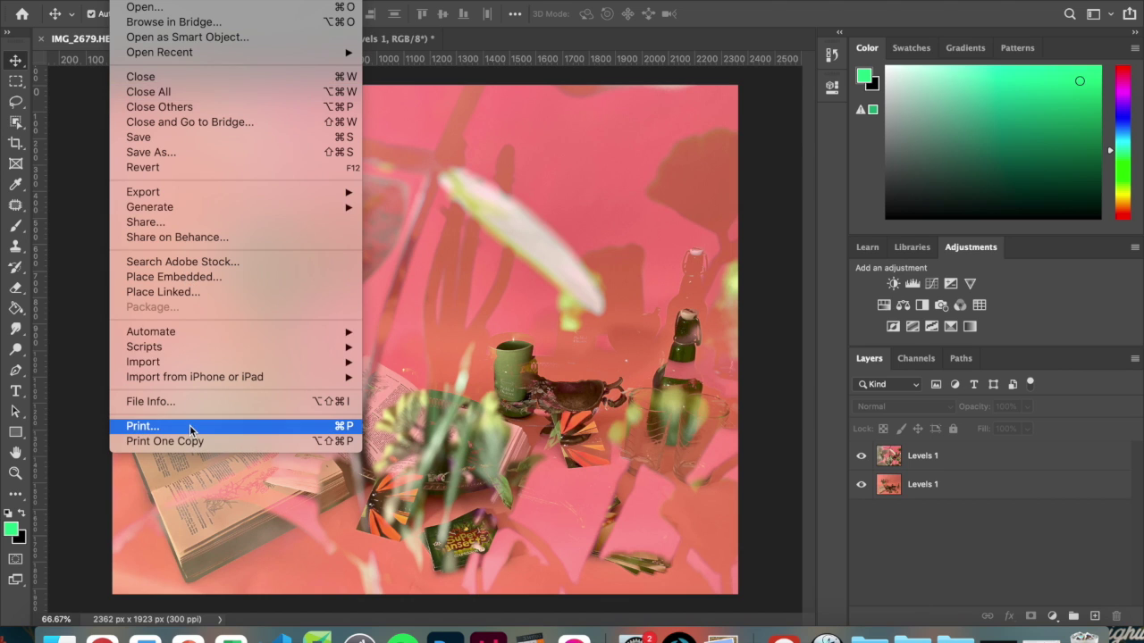
{"action": "left_click", "coordinate": [79, 306]}
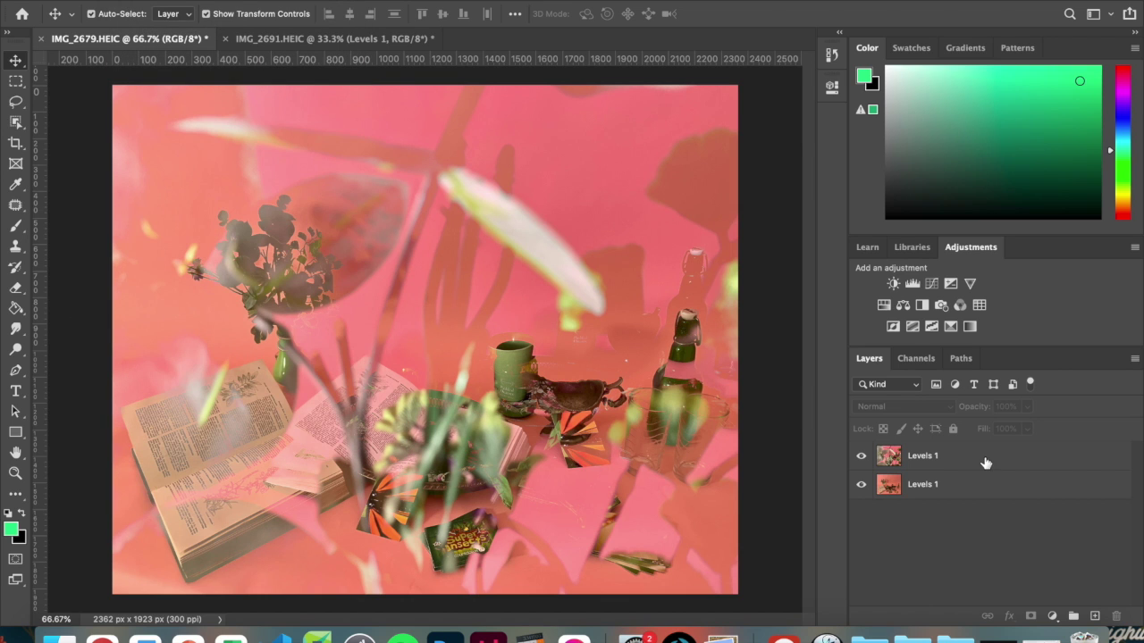
- Delete the plant photo layer above the still life
{"action": "left_click", "coordinate": [921, 456]}
{"action": "left_click_drag", "start_coordinate": [921, 456], "coordinate": [1116, 617]}
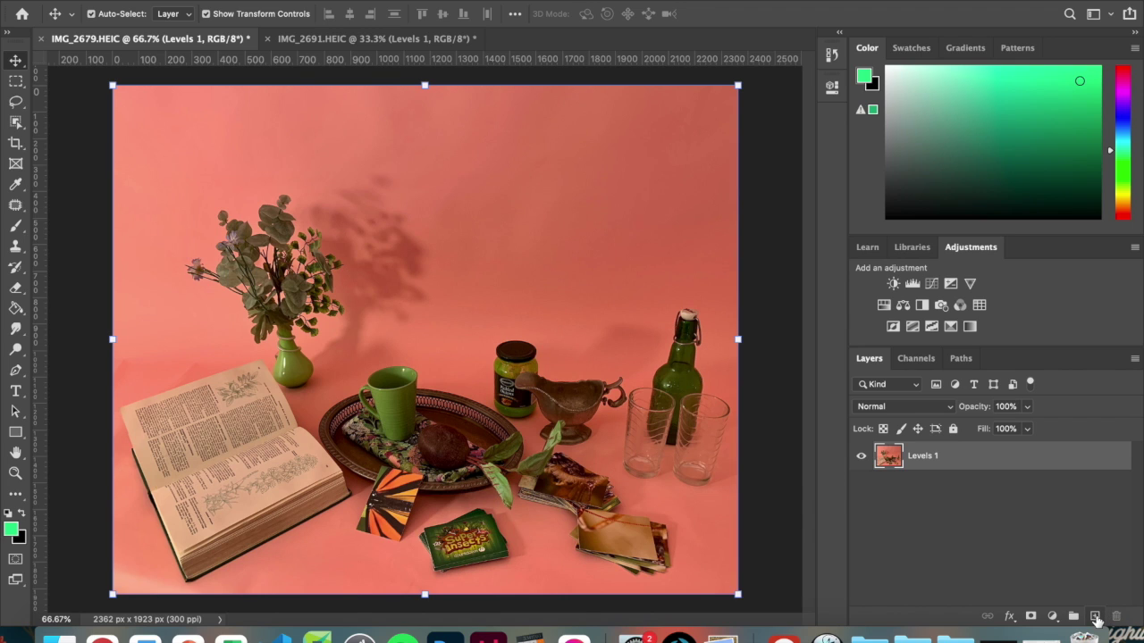
- Create a new layer above the still life and fill it with bright blue using the Paint Bucket tool
{"action": "left_click", "coordinate": [1095, 617]}
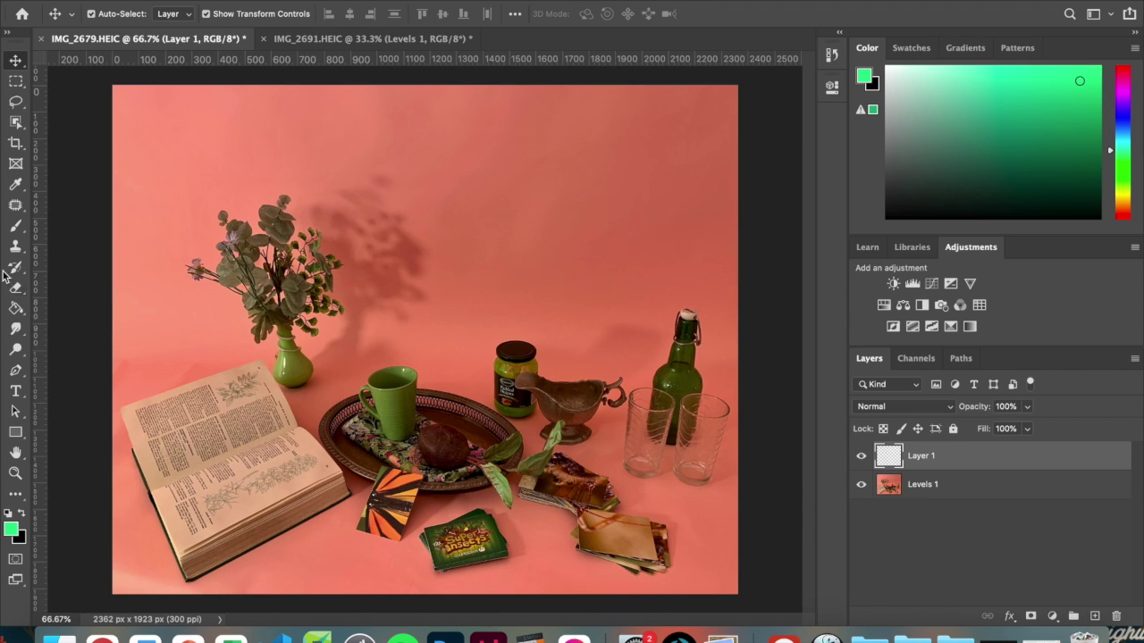
{"action": "left_click", "coordinate": [16, 311]}
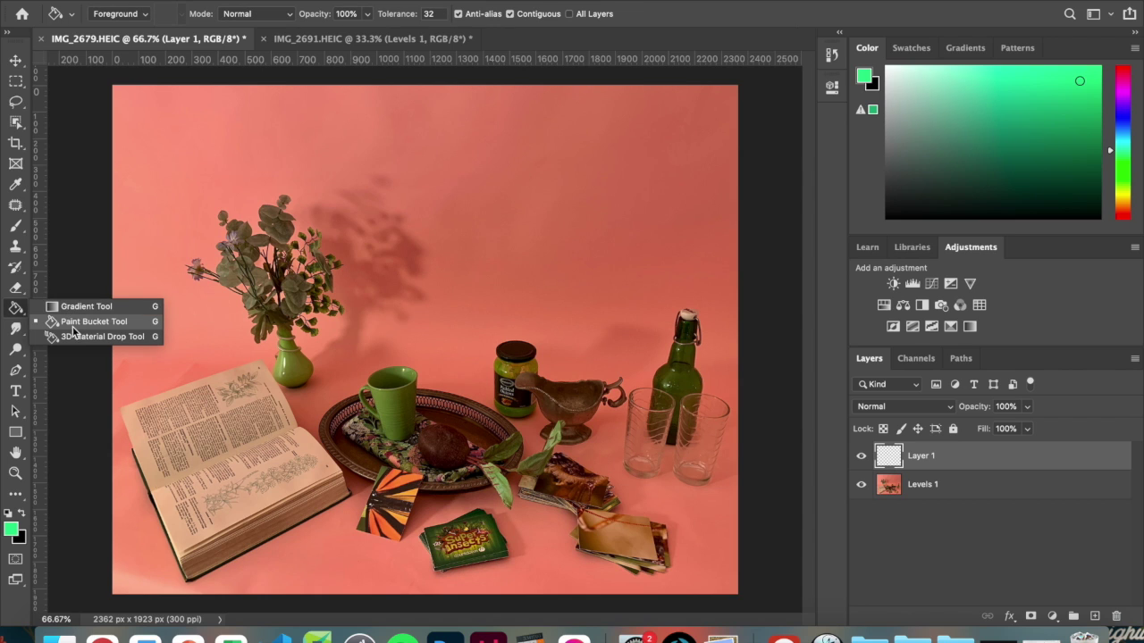
{"action": "left_click", "coordinate": [11, 314]}
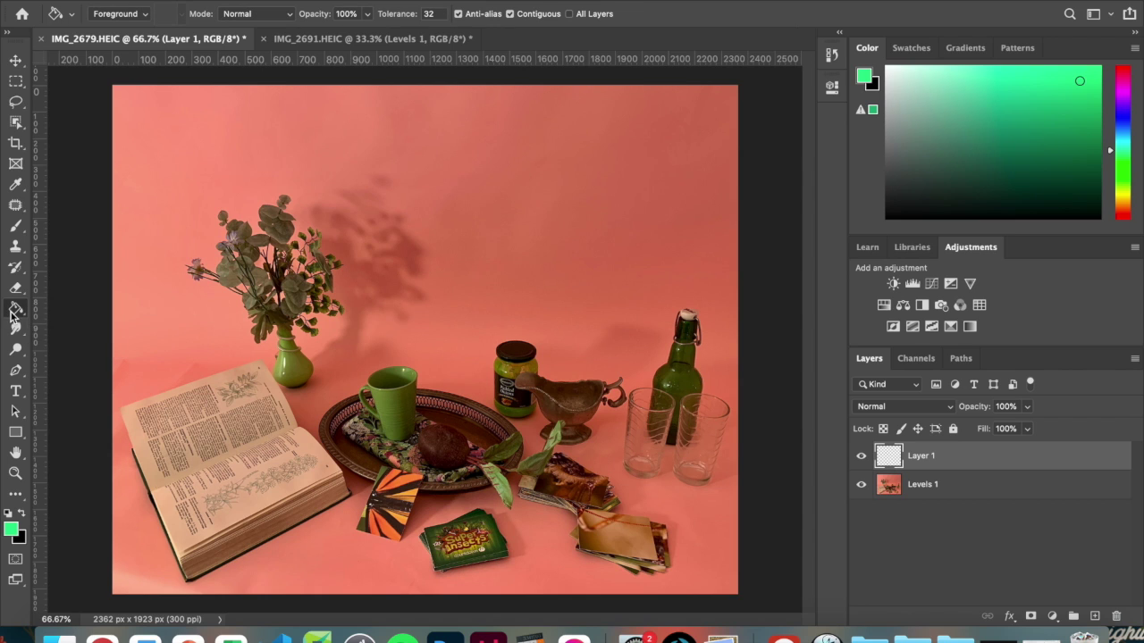
{"action": "left_click", "coordinate": [1128, 116]}
{"action": "left_click", "coordinate": [1097, 73]}
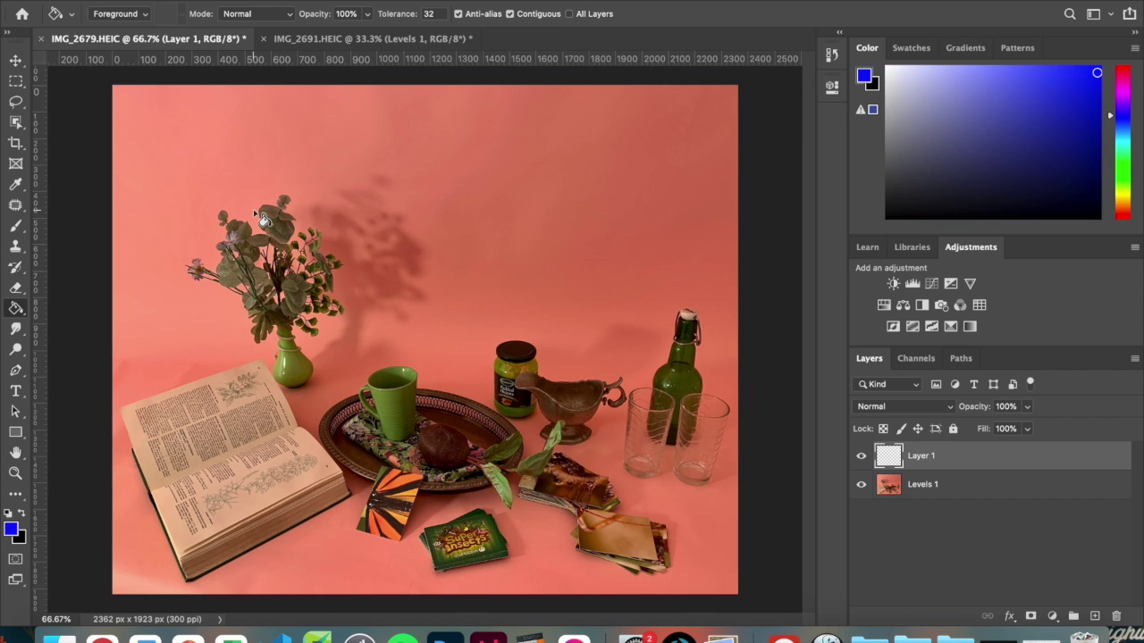
{"action": "left_click", "coordinate": [329, 168]}
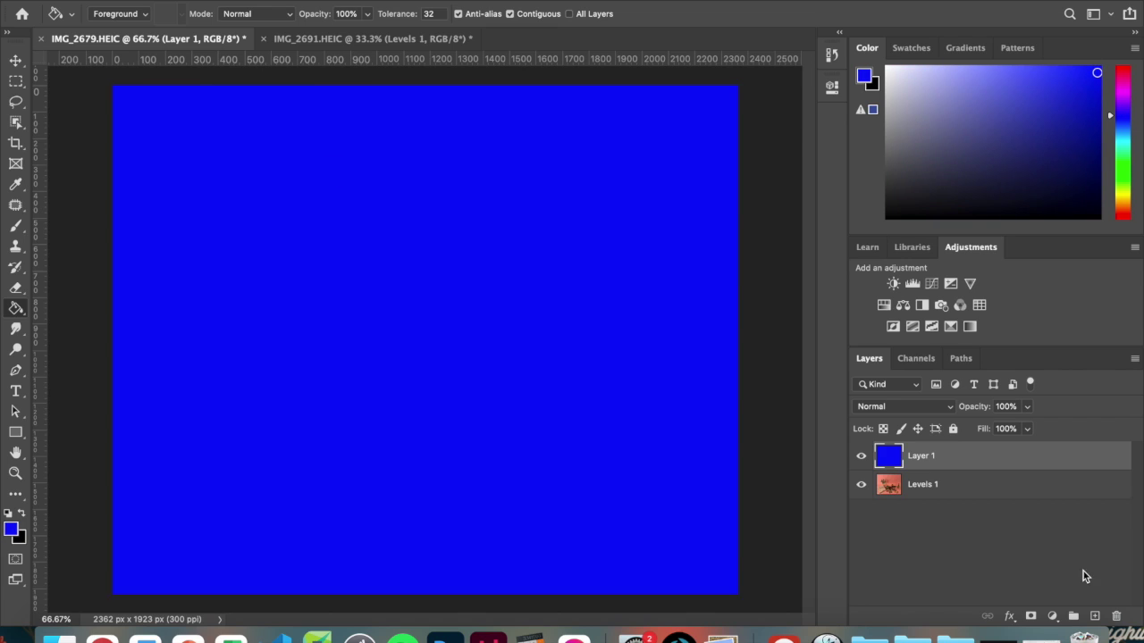
- Rename the blue-filled layer as paint
{"action": "double_click", "coordinate": [925, 457]}
{"action": "type", "text": "paint"}
{"action": "key", "text": "Return"}
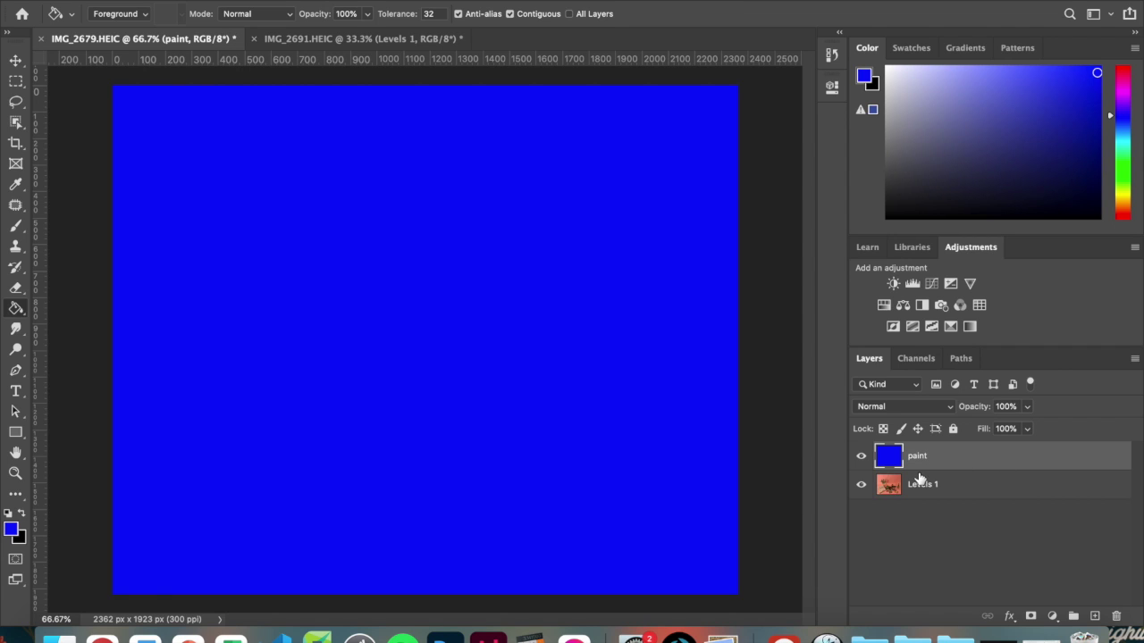
- Set the blend mode of the blue paint layer to Color over the still life
{"action": "left_click", "coordinate": [951, 407]}
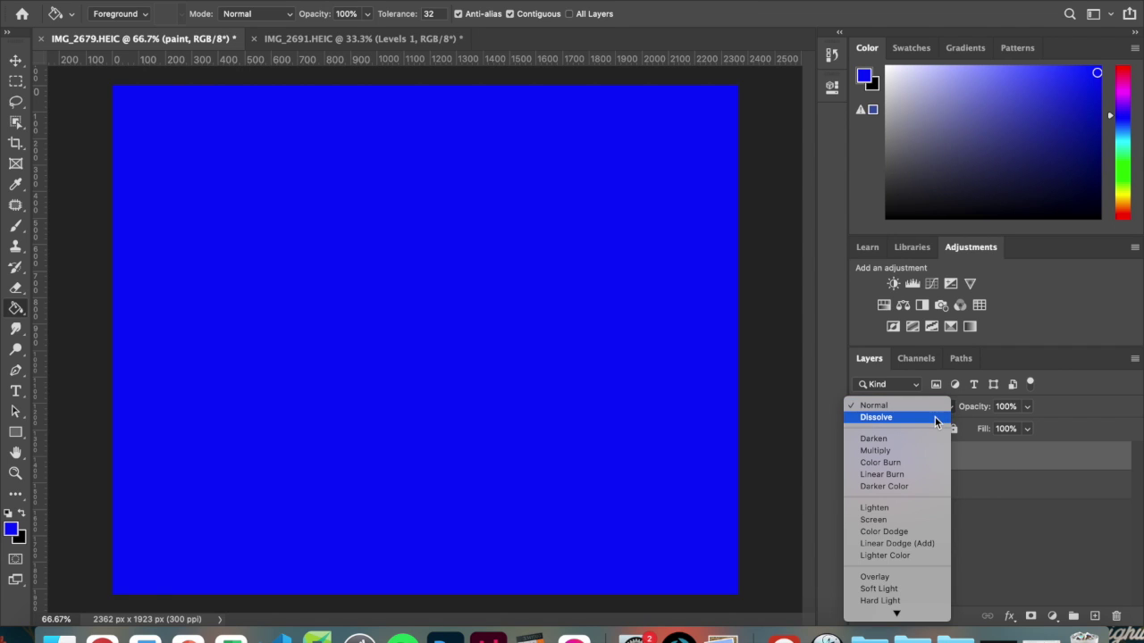
{"action": "left_click", "coordinate": [1063, 430]}
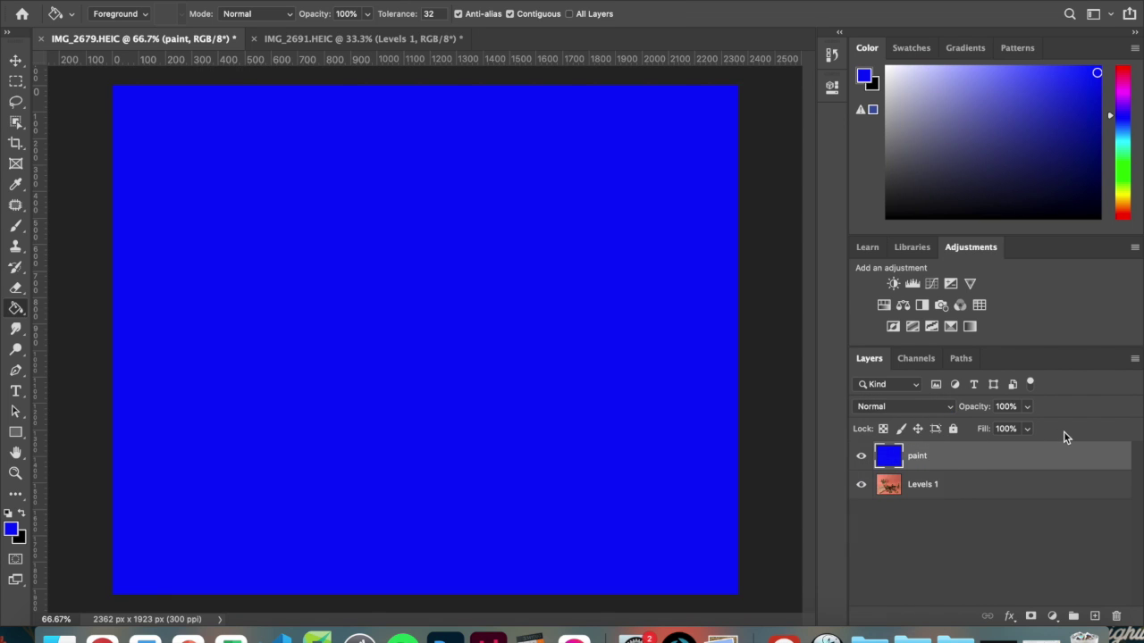
{"action": "left_click", "coordinate": [955, 409]}
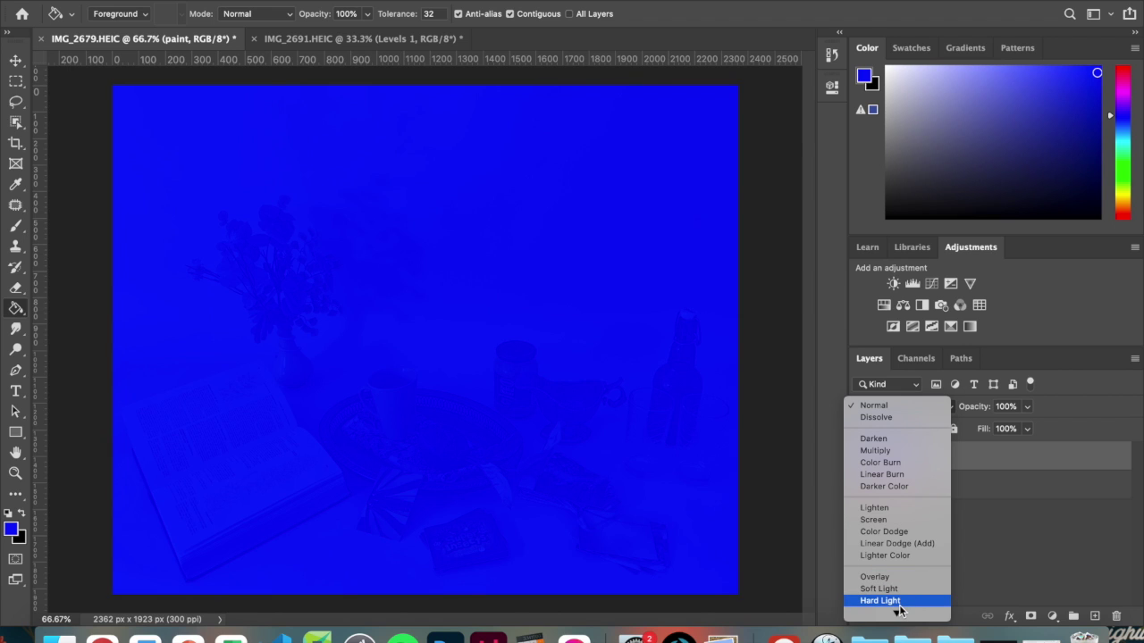
{"action": "mouse_move", "coordinate": [897, 616]}
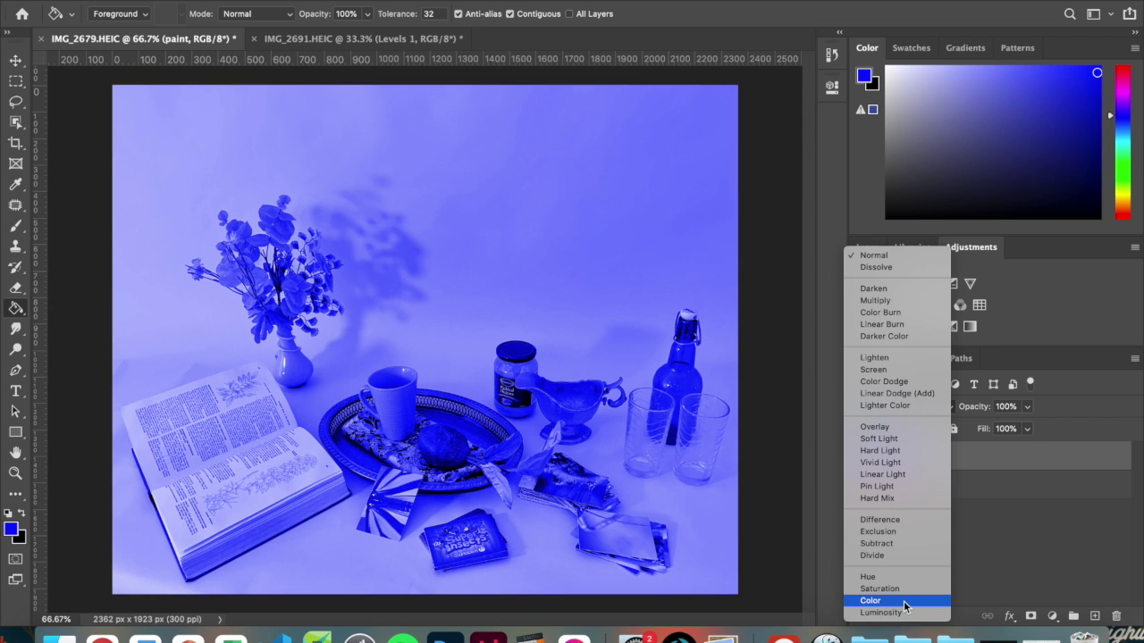
{"action": "left_click", "coordinate": [905, 607]}
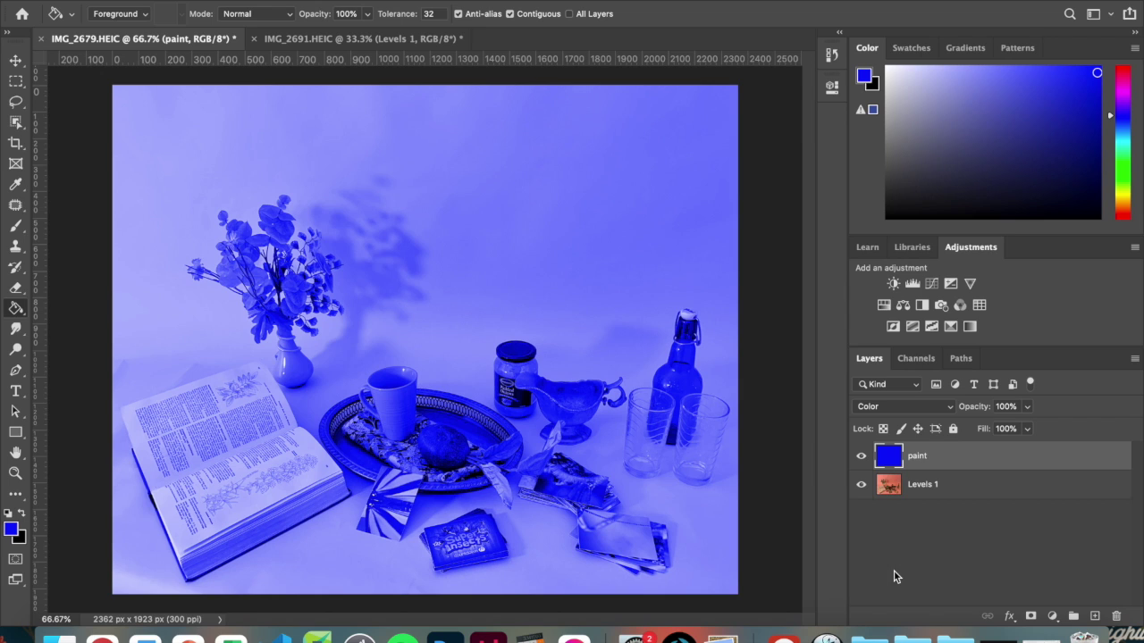
- Merge the paint layer with the still-life layer into a single layer
{"action": "left_click", "coordinate": [936, 487]}
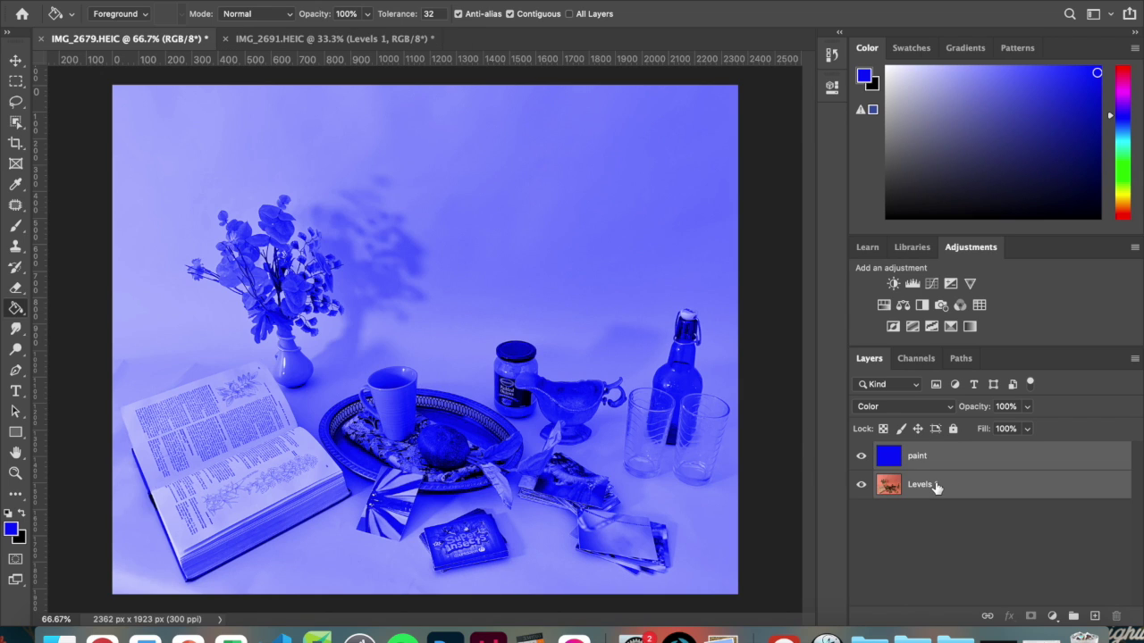
{"action": "key", "text": "super+e"}
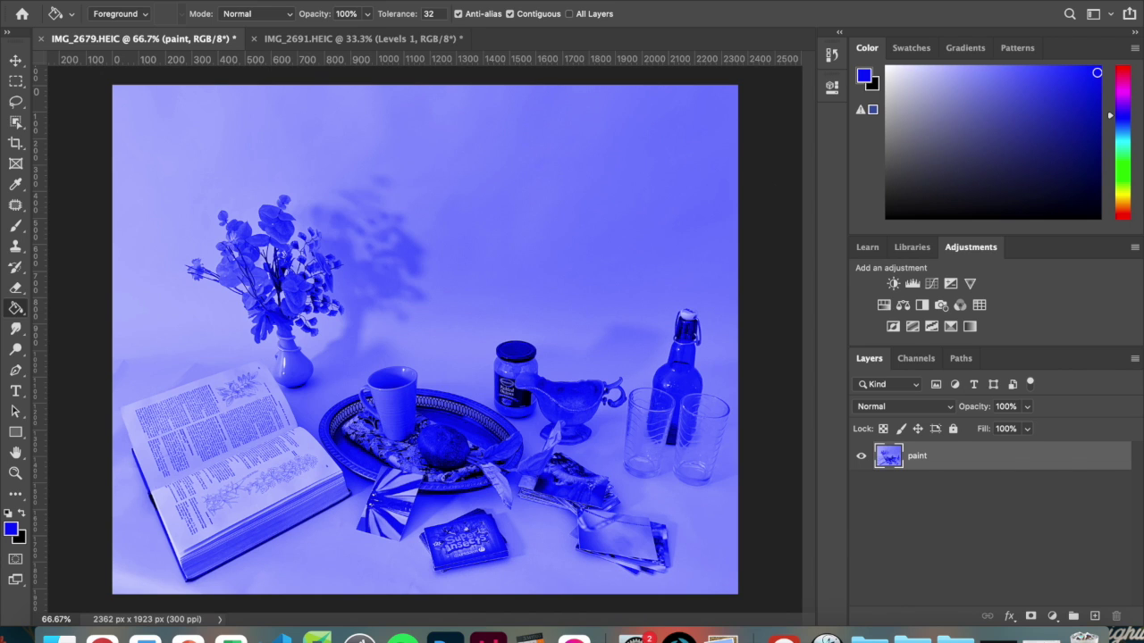
{"action": "left_click", "coordinate": [129, 0]}
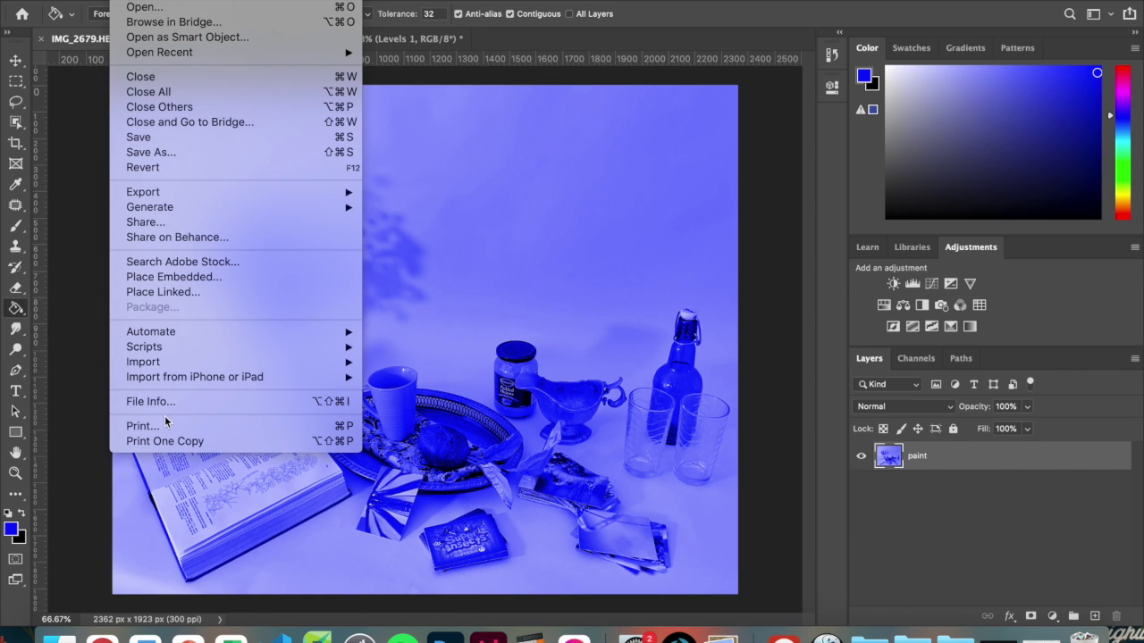
{"action": "left_click", "coordinate": [79, 395]}
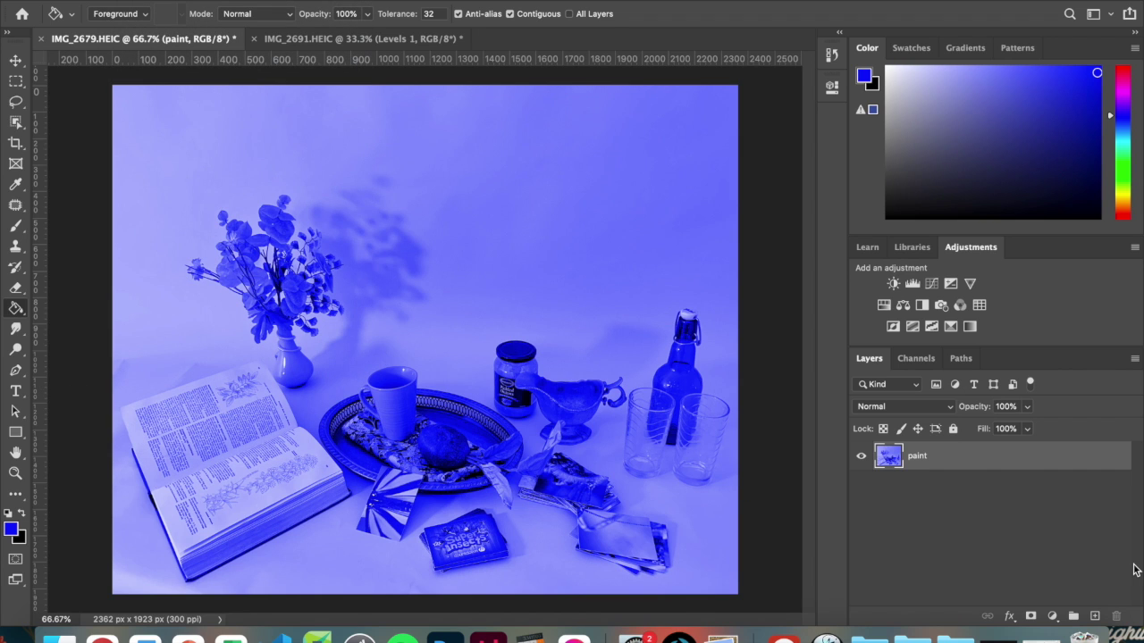
- Enlarge the document's history list and step back through an earlier Layer Visibility state to the original opened image
{"action": "left_click", "coordinate": [832, 55]}
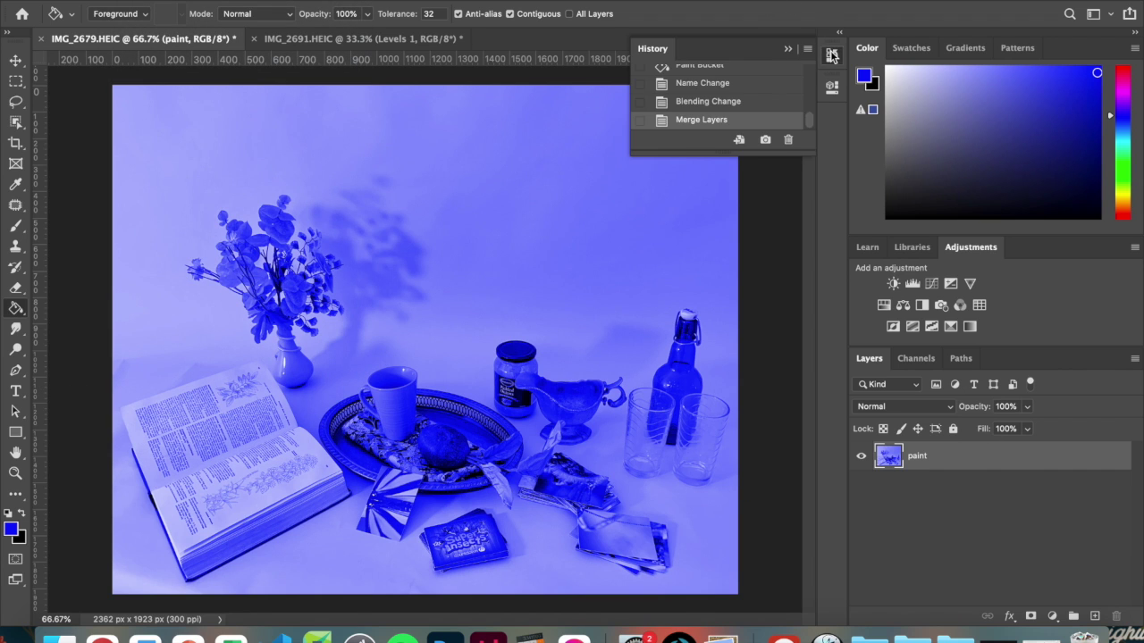
{"action": "left_click_drag", "start_coordinate": [792, 162], "coordinate": [781, 531]}
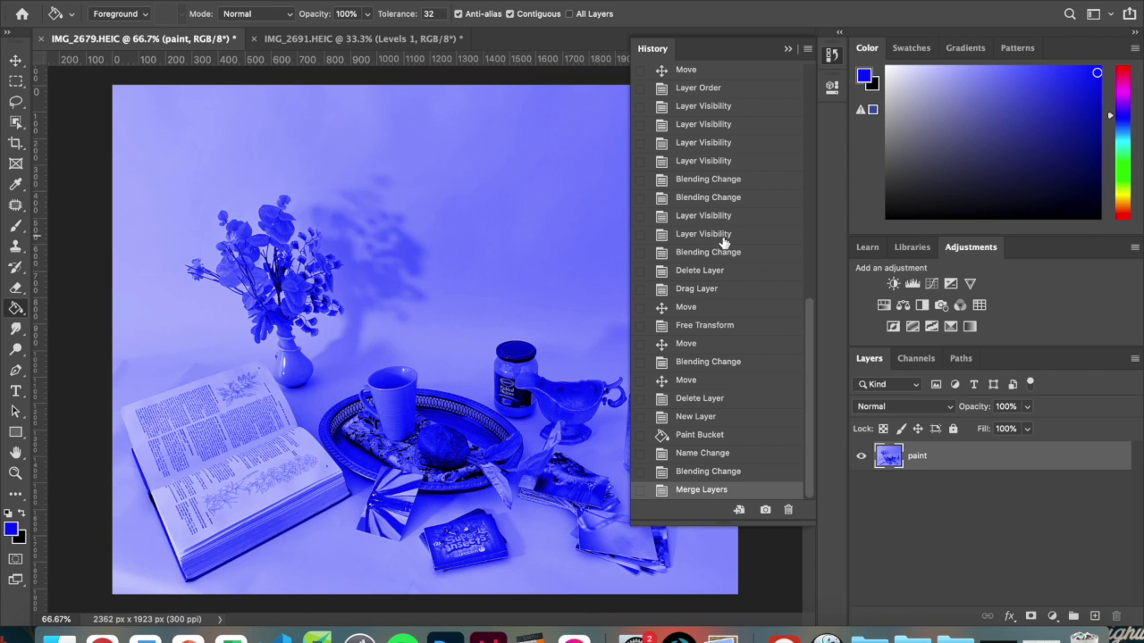
{"action": "left_click", "coordinate": [721, 162]}
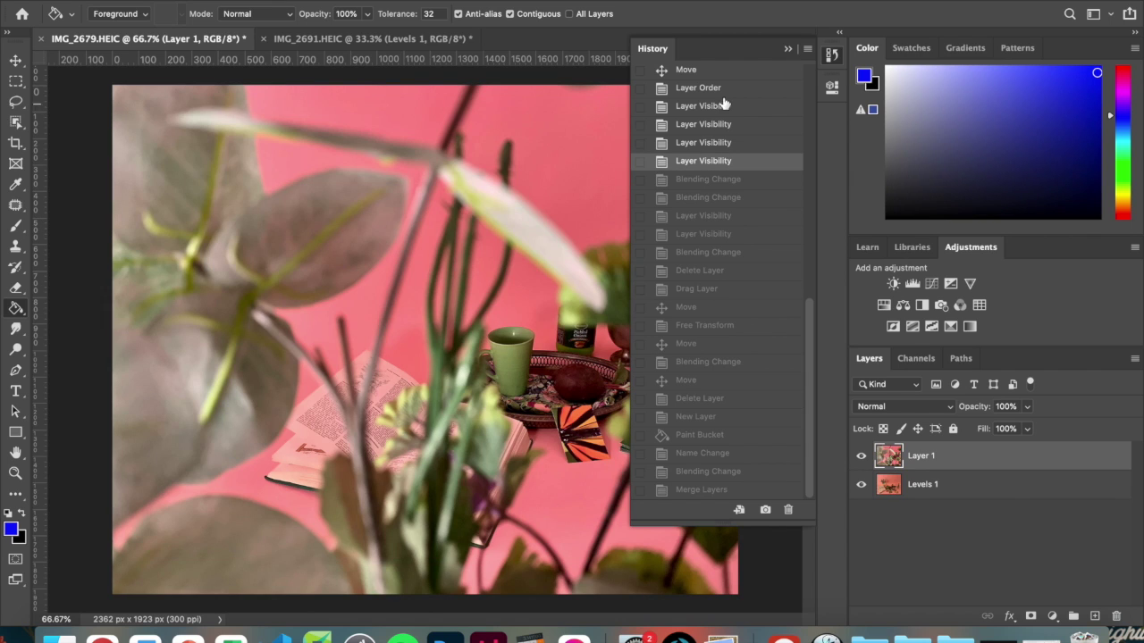
{"action": "scroll", "coordinate": [724, 77], "scroll_direction": "up", "scroll_amount": 5}
{"action": "scroll", "coordinate": [724, 77], "scroll_direction": "up", "scroll_amount": 3}
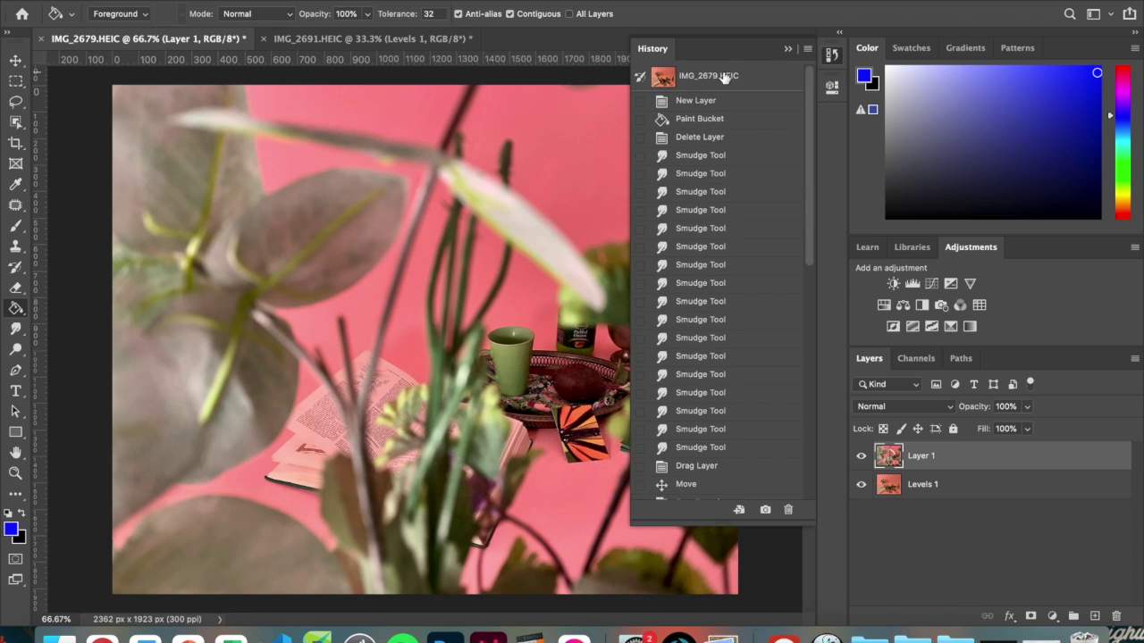
{"action": "left_click", "coordinate": [704, 76]}
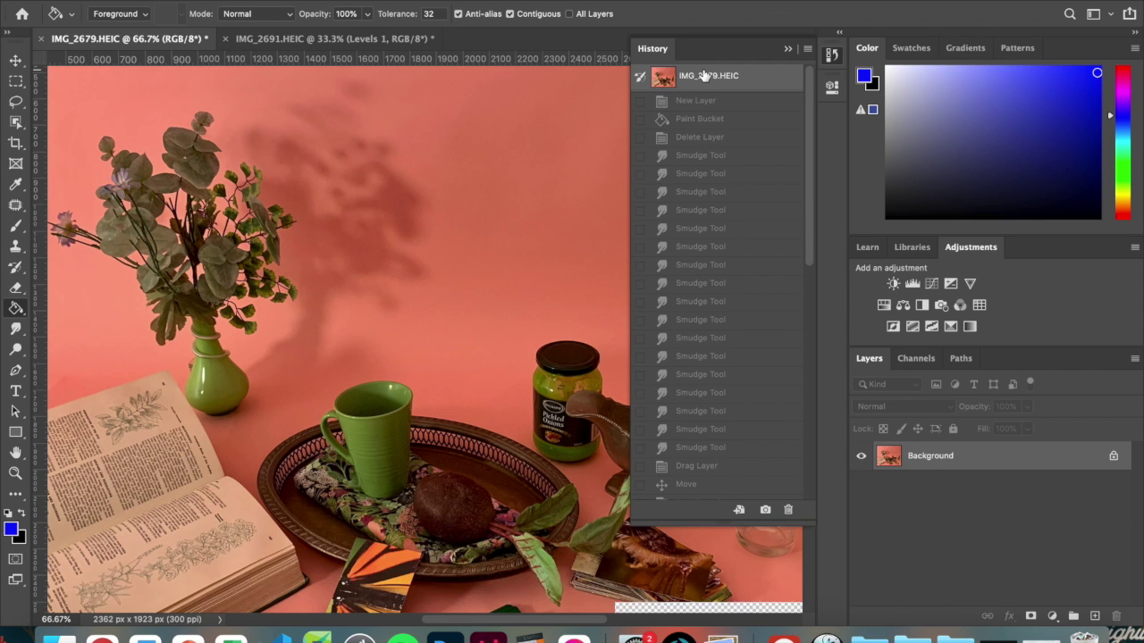
- Preview the last Smudge Tool state, the first Drag Layer state and the Layer Visibility states in the history
{"action": "left_click", "coordinate": [700, 447]}
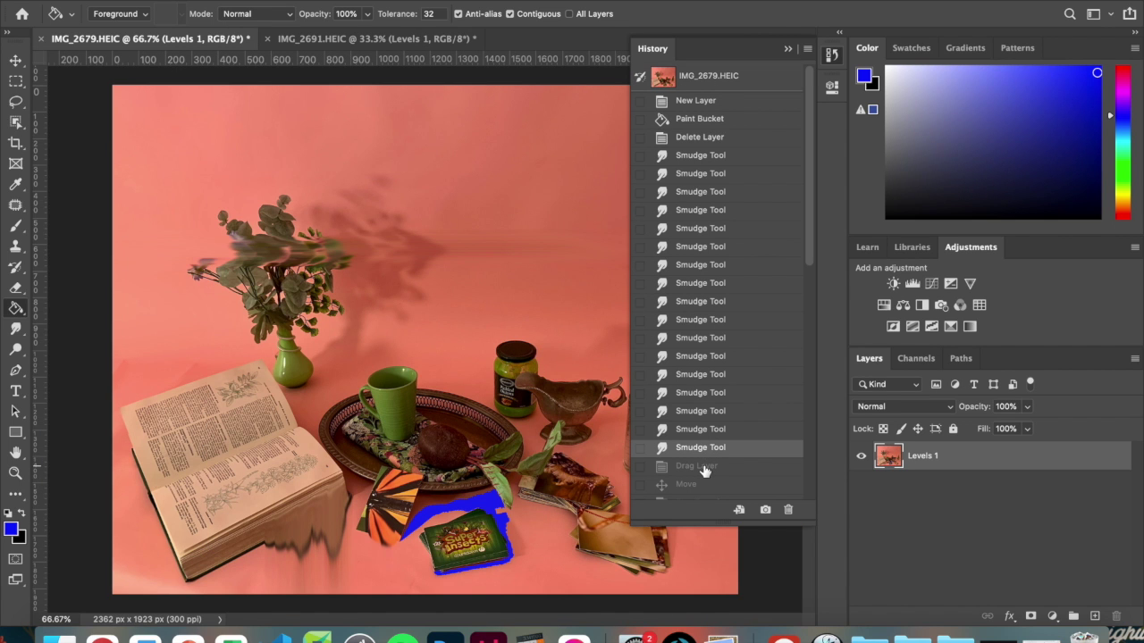
{"action": "left_click", "coordinate": [704, 469]}
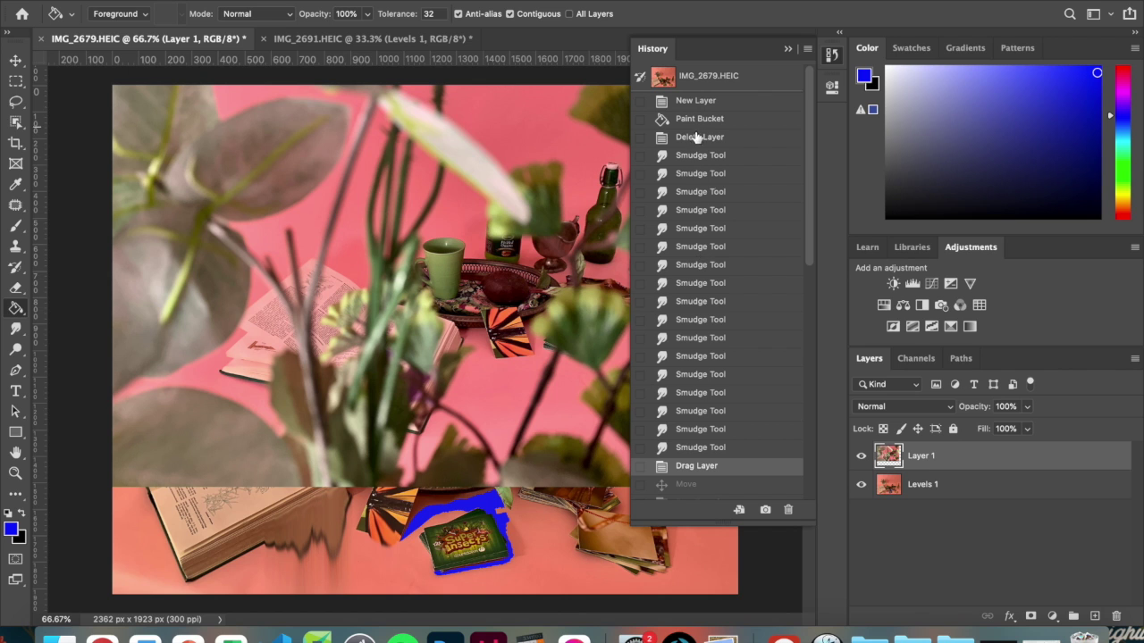
{"action": "left_click_drag", "start_coordinate": [812, 180], "coordinate": [759, 329]}
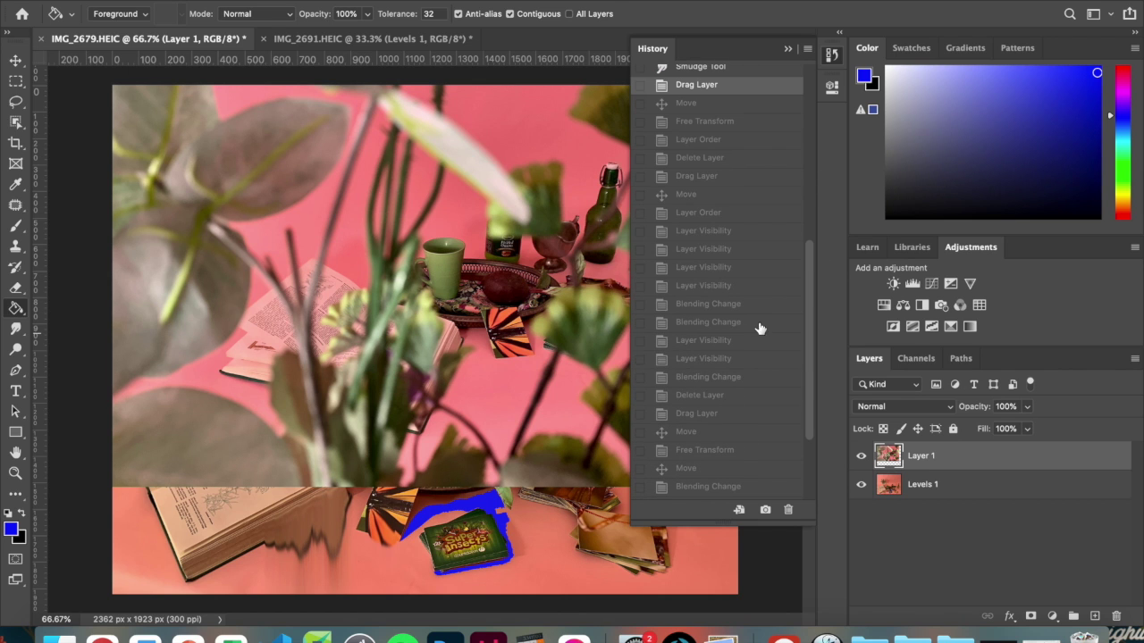
{"action": "left_click", "coordinate": [712, 289]}
{"action": "left_click", "coordinate": [710, 343]}
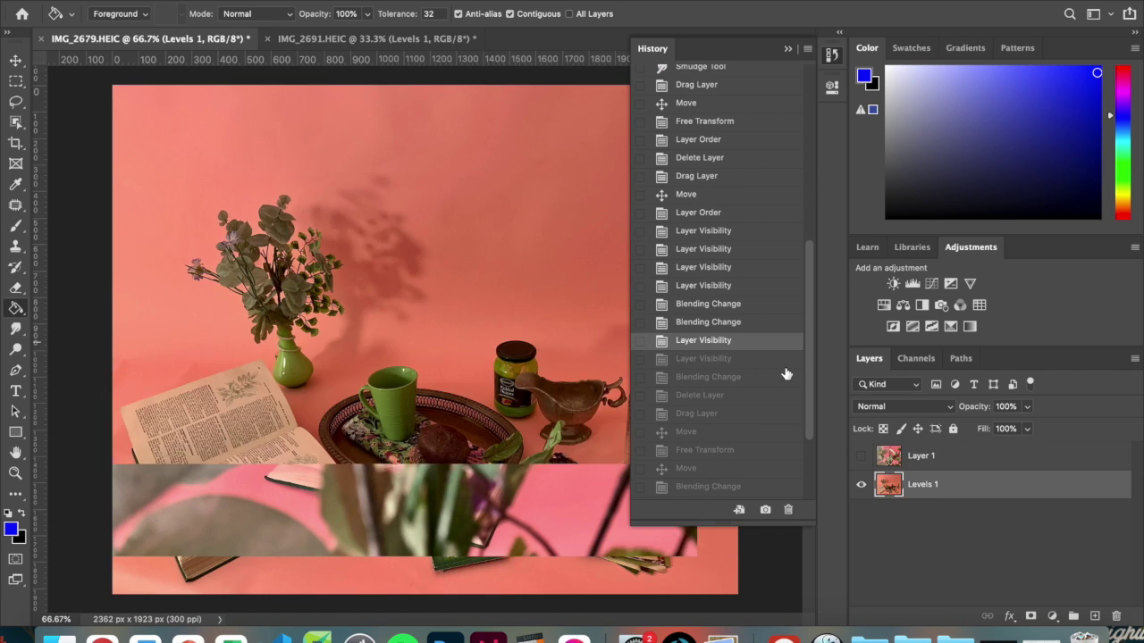
- Revert the still-life photo to its original IMG_2679.HEIC snapshot and collapse the history list
{"action": "left_click_drag", "start_coordinate": [808, 323], "coordinate": [765, 113]}
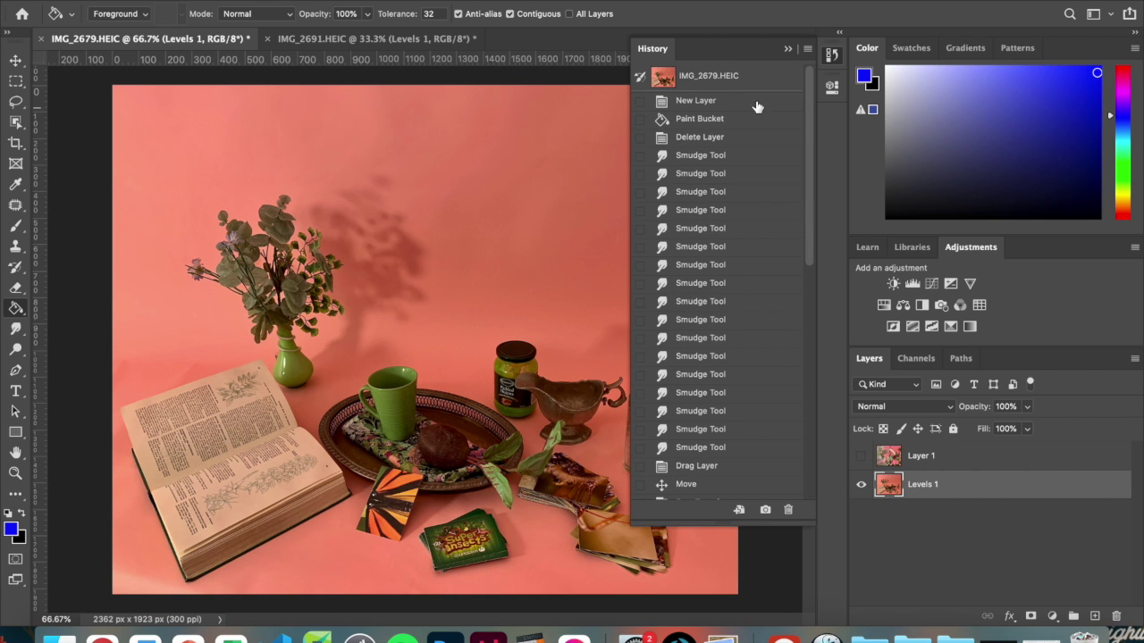
{"action": "left_click", "coordinate": [711, 79]}
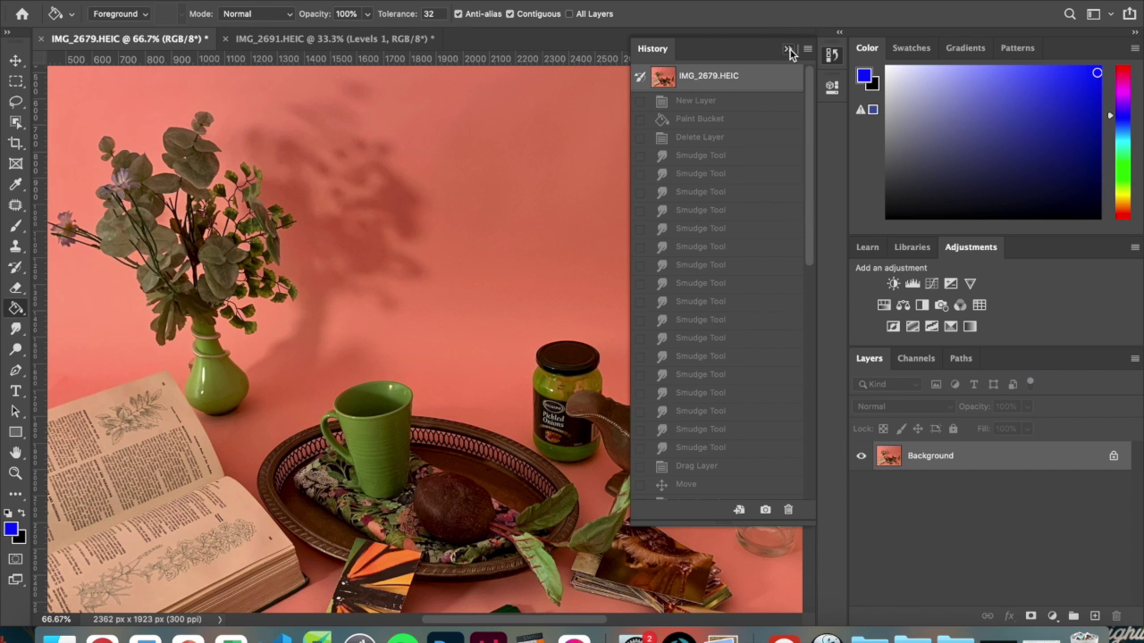
{"action": "left_click", "coordinate": [789, 50]}
- Resize the still-life image to a width of 20 centimeters at a resolution of 300 pixels/inch
{"action": "key", "text": "super+minus"}
{"action": "key", "text": "super+minus"}
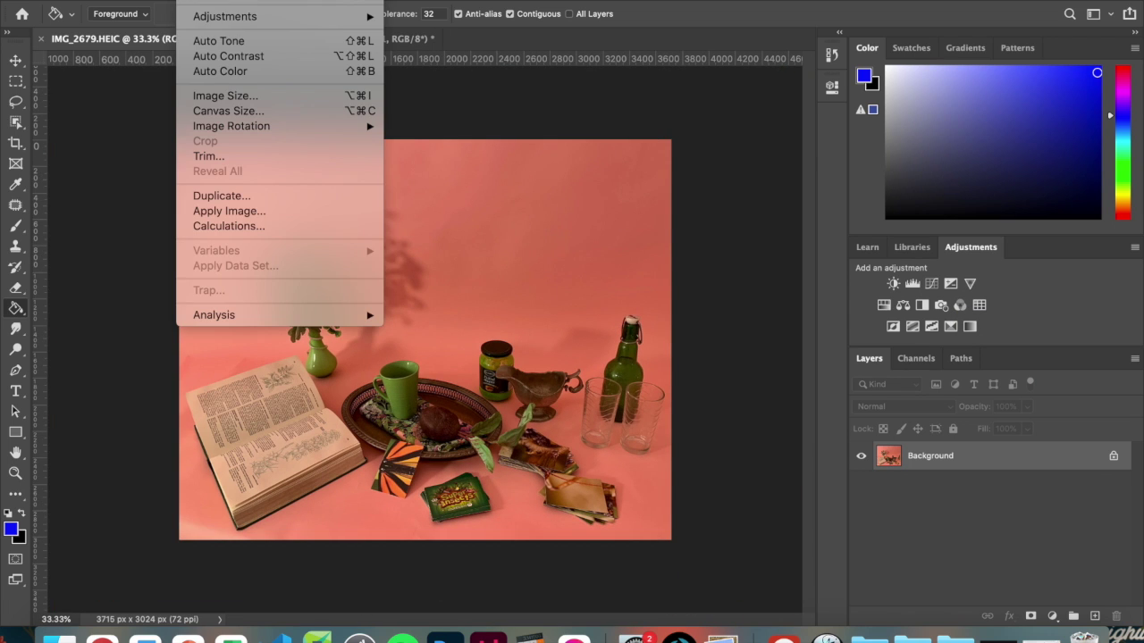
{"action": "left_click", "coordinate": [250, 95]}
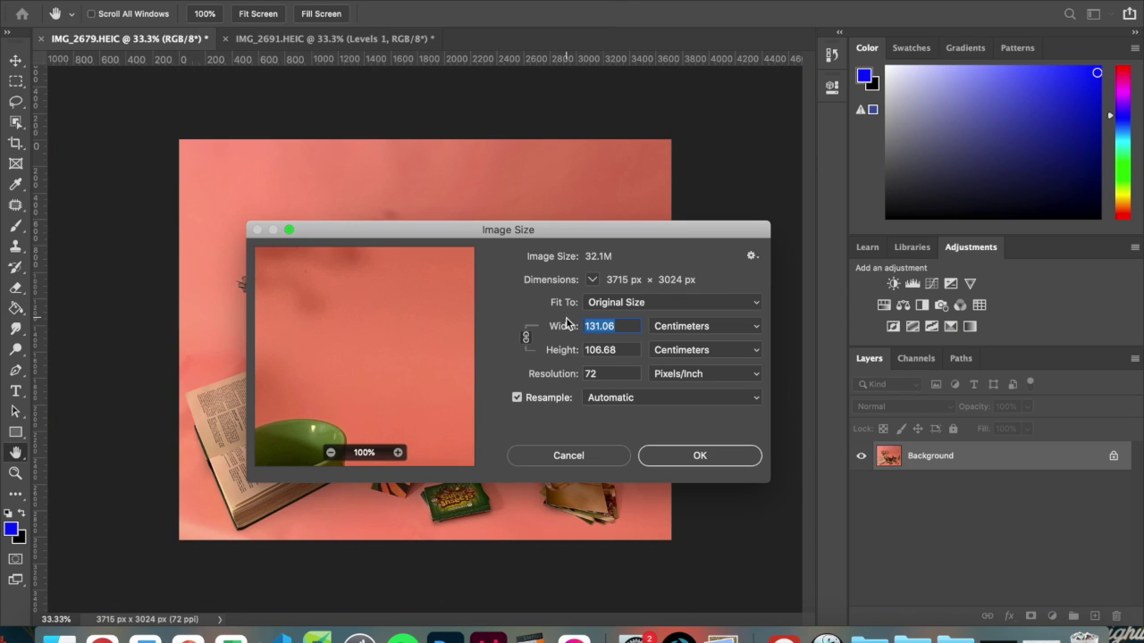
{"action": "type", "text": "20"}
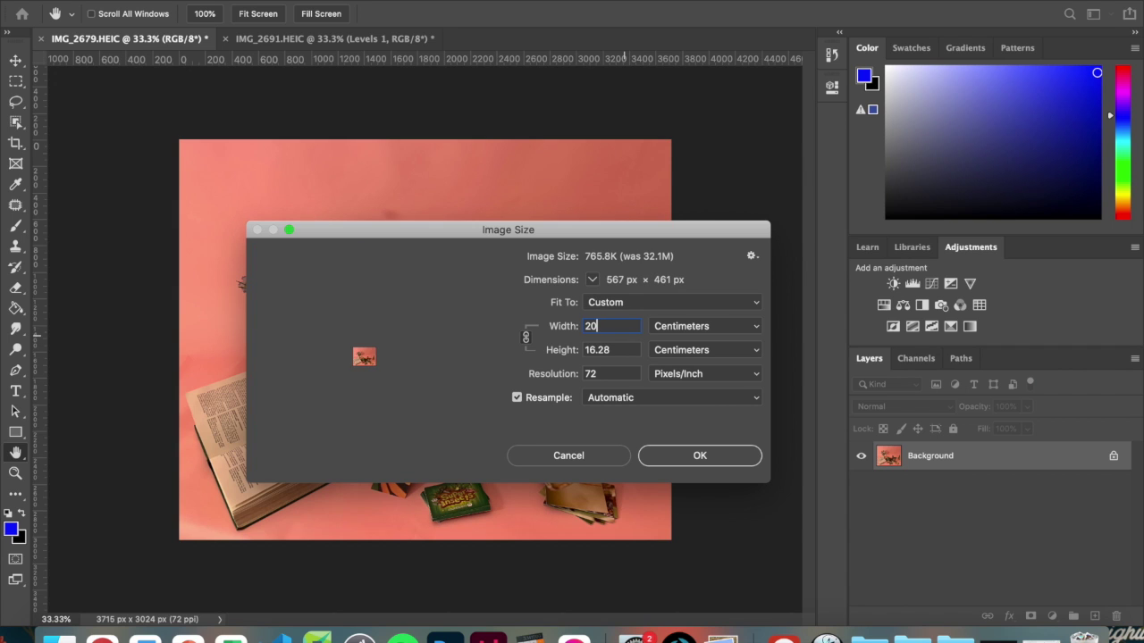
{"action": "left_click", "coordinate": [616, 379]}
{"action": "type", "text": "300"}
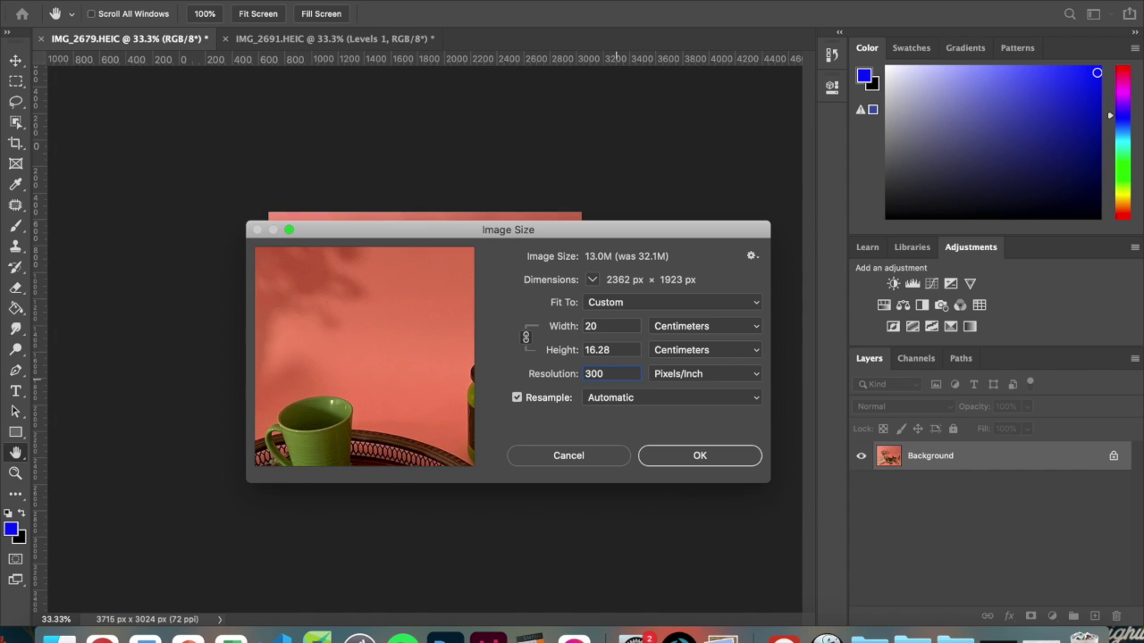
{"action": "key", "text": "Return"}
{"action": "key", "text": "g"}
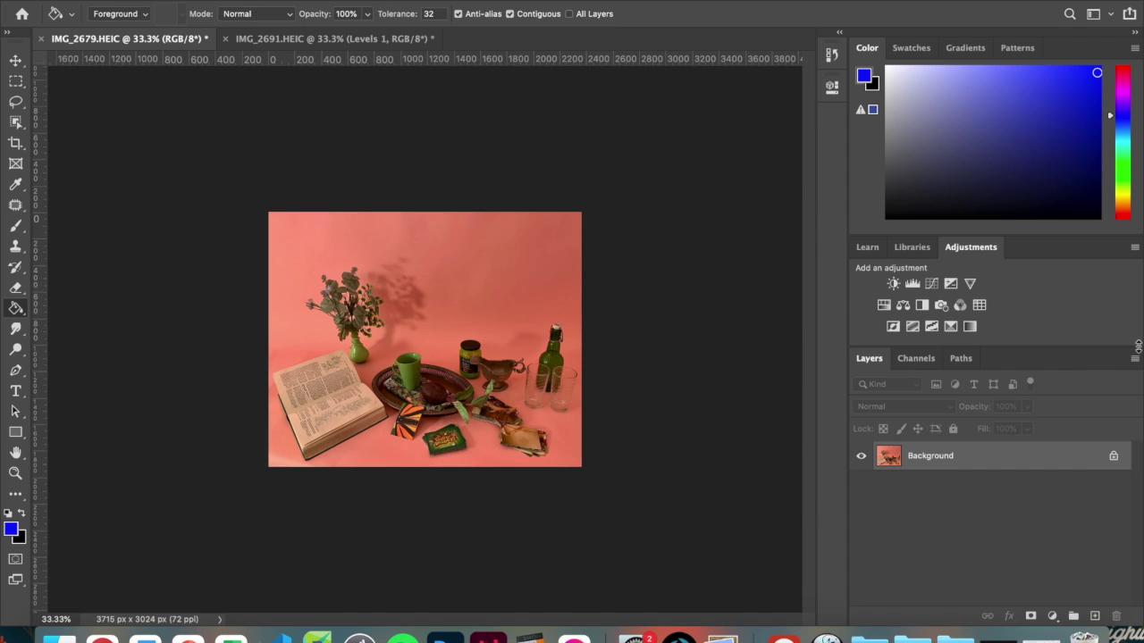
- Unlock the Background layer and add a Black & White adjustment layer above it
{"action": "left_click", "coordinate": [1113, 457]}
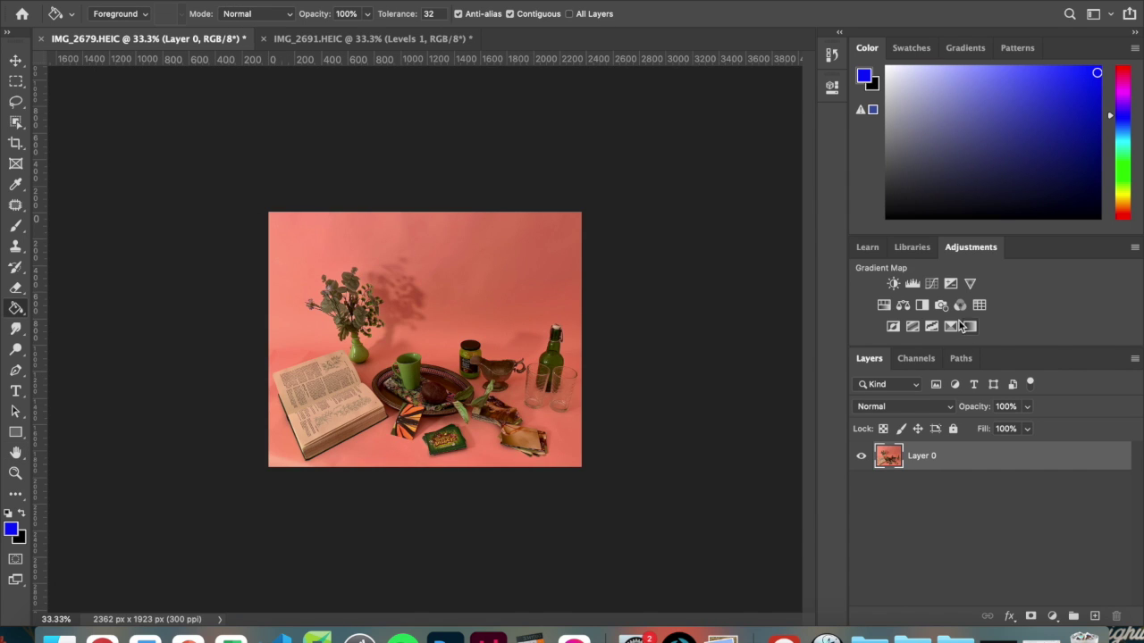
{"action": "left_click", "coordinate": [923, 305]}
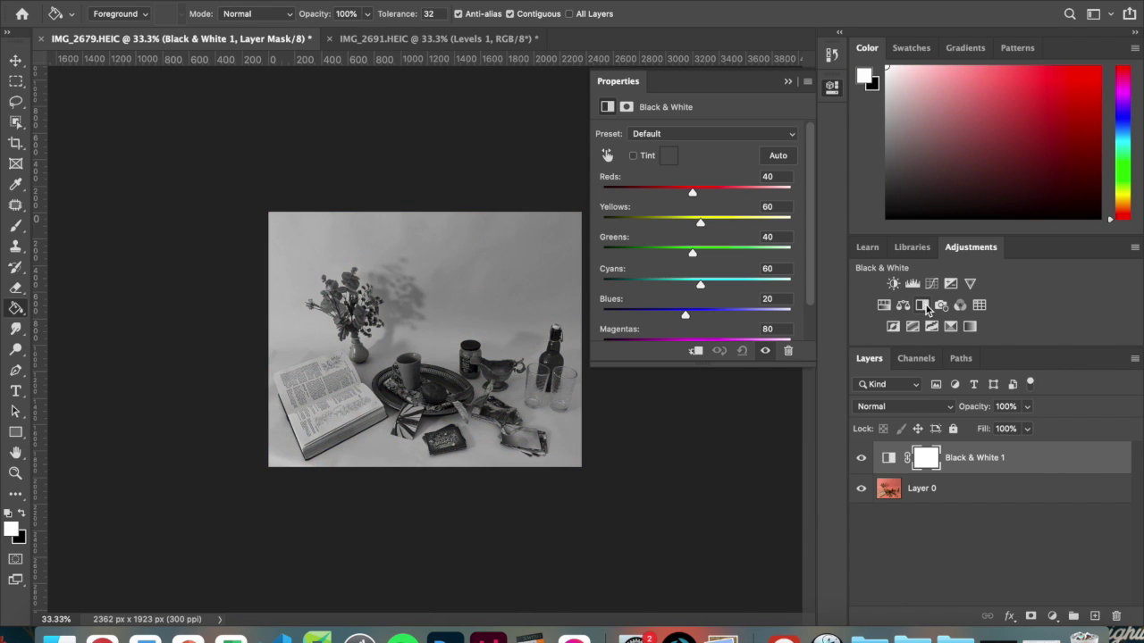
{"action": "left_click", "coordinate": [788, 82]}
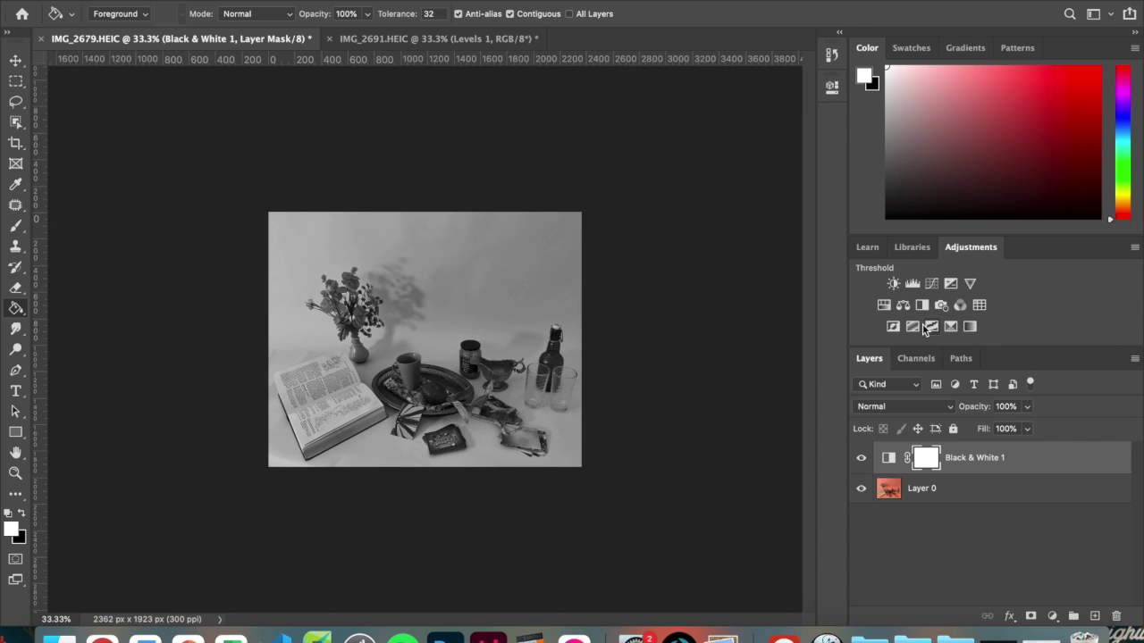
- Reveal the cup's colour by painting black on the Black & White layer mask with a size 81 brush, undoing the H-shaped test strokes
{"action": "left_click", "coordinate": [15, 228]}
{"action": "left_click", "coordinate": [23, 513]}
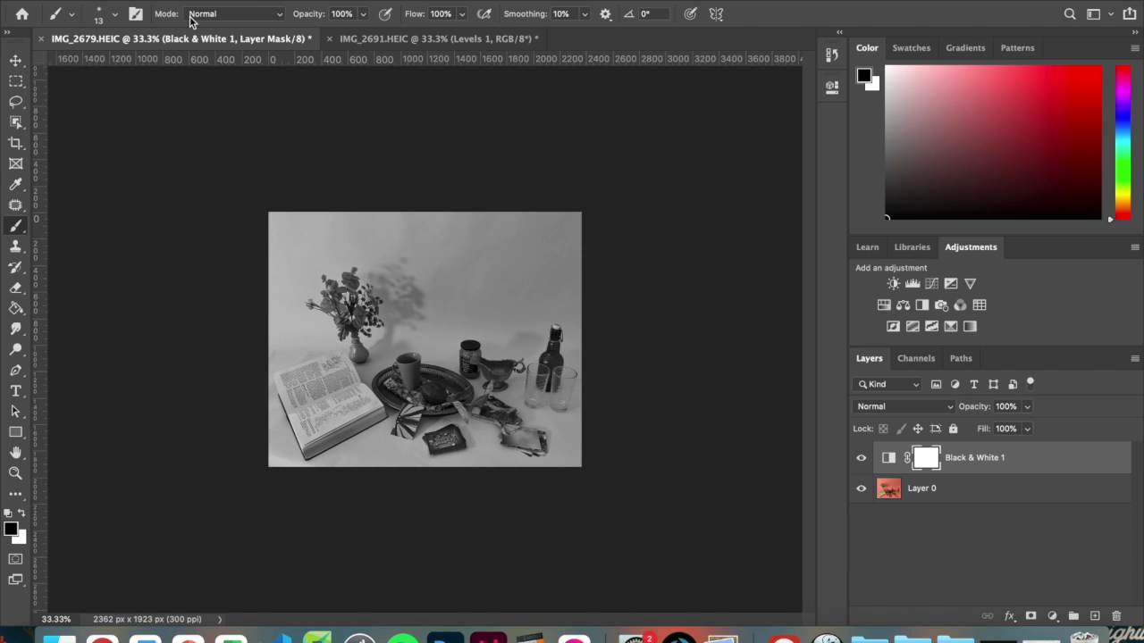
{"action": "key", "text": "super+1"}
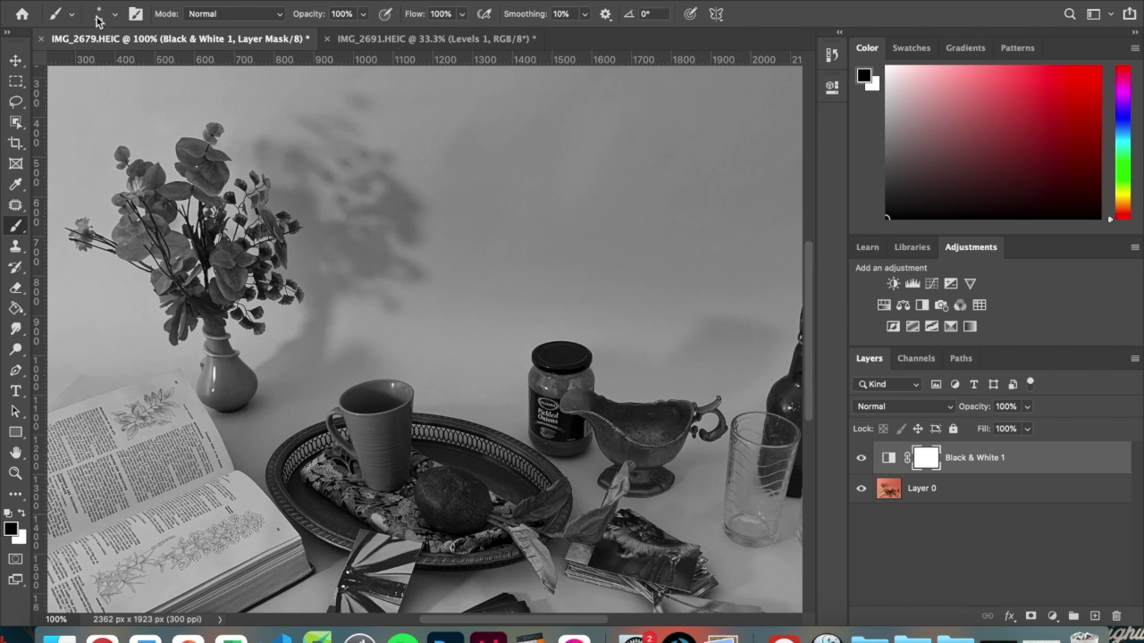
{"action": "left_click", "coordinate": [116, 14]}
{"action": "left_click_drag", "start_coordinate": [98, 69], "coordinate": [128, 65]}
{"action": "left_click", "coordinate": [115, 14]}
{"action": "mouse_move", "coordinate": [371, 424]}
{"action": "left_mouse_down"}
{"action": "mouse_move", "coordinate": [360, 409]}
{"action": "mouse_move", "coordinate": [376, 464]}
{"action": "mouse_move", "coordinate": [393, 480]}
{"action": "mouse_move", "coordinate": [396, 399]}
{"action": "mouse_move", "coordinate": [356, 402]}
{"action": "mouse_move", "coordinate": [396, 416]}
{"action": "mouse_move", "coordinate": [396, 469]}
{"action": "mouse_move", "coordinate": [380, 472]}
{"action": "mouse_move", "coordinate": [352, 418]}
{"action": "left_mouse_up"}
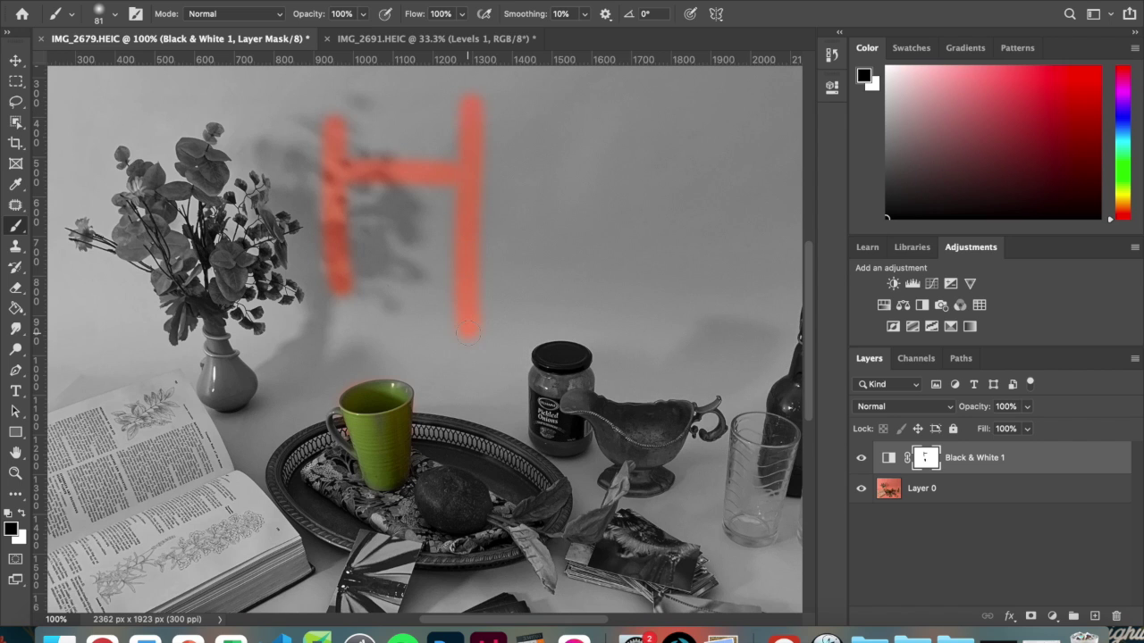
{"action": "key", "text": "super+z"}
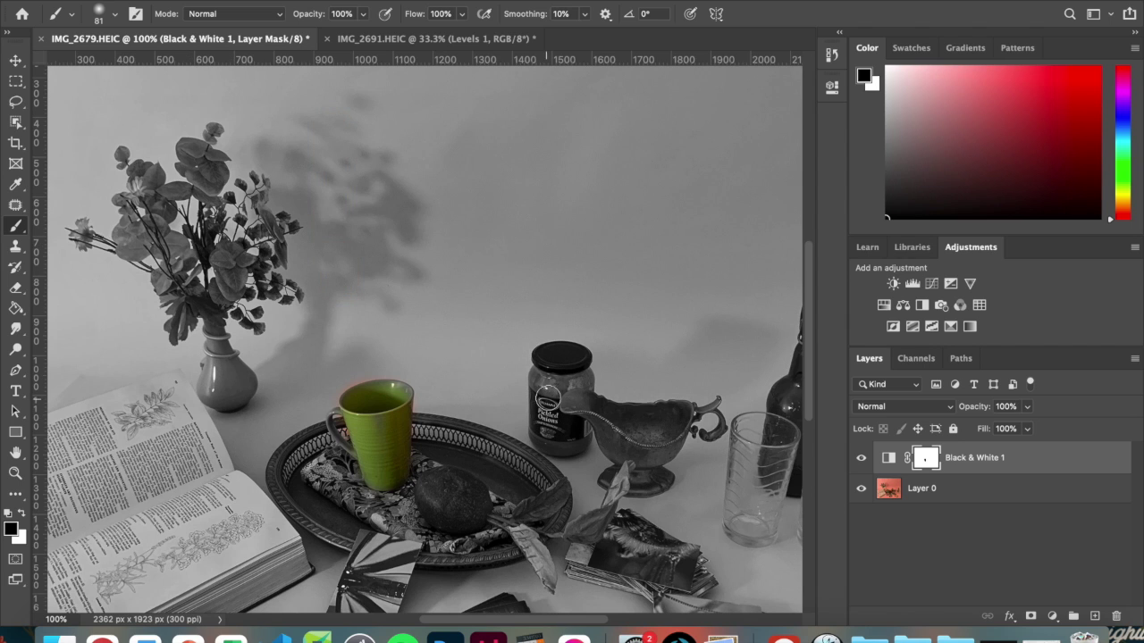
- Reveal the colour of the pickled onions jar by painting black over it on the Black & White layer mask
{"action": "mouse_move", "coordinate": [542, 380]}
{"action": "left_mouse_down"}
{"action": "mouse_move", "coordinate": [547, 439]}
{"action": "mouse_move", "coordinate": [578, 441]}
{"action": "mouse_move", "coordinate": [549, 416]}
{"action": "mouse_move", "coordinate": [563, 380]}
{"action": "mouse_move", "coordinate": [585, 382]}
{"action": "mouse_move", "coordinate": [547, 353]}
{"action": "mouse_move", "coordinate": [577, 360]}
{"action": "mouse_move", "coordinate": [542, 361]}
{"action": "mouse_move", "coordinate": [572, 359]}
{"action": "left_mouse_up"}
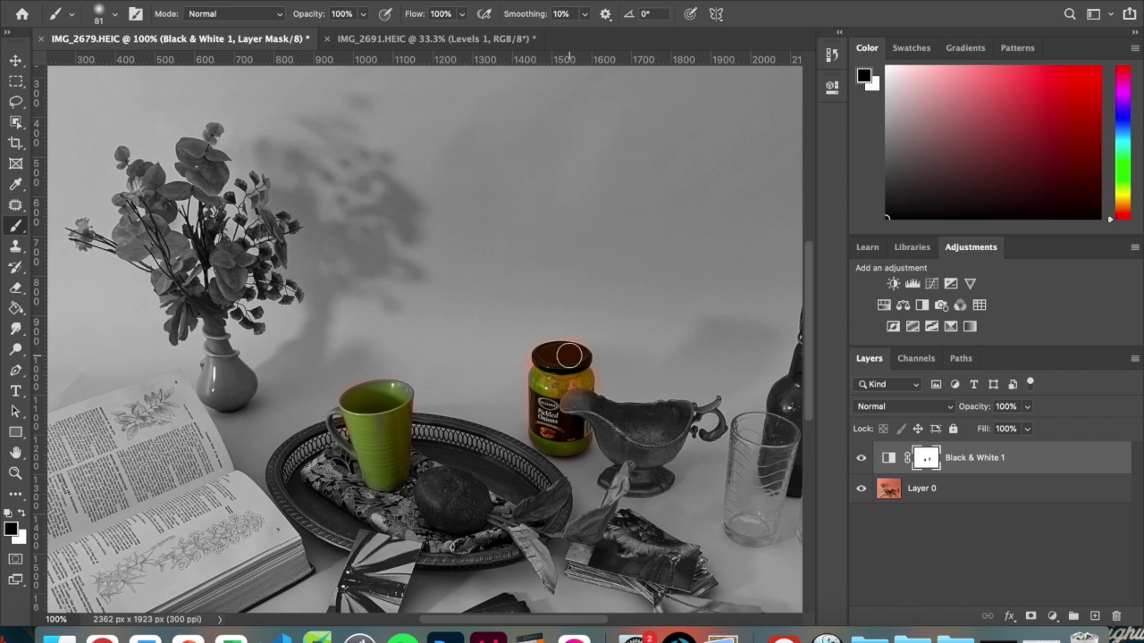
{"action": "scroll", "coordinate": [506, 460], "scroll_direction": "down", "scroll_amount": 5}
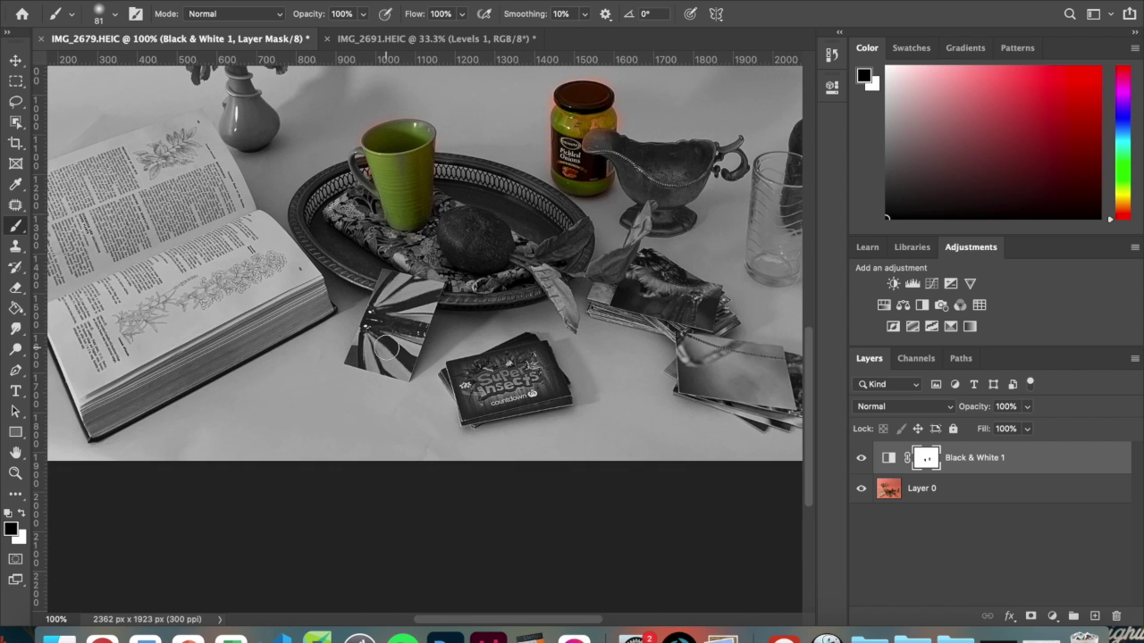
{"action": "scroll", "coordinate": [387, 347], "scroll_direction": "up", "scroll_amount": 3}
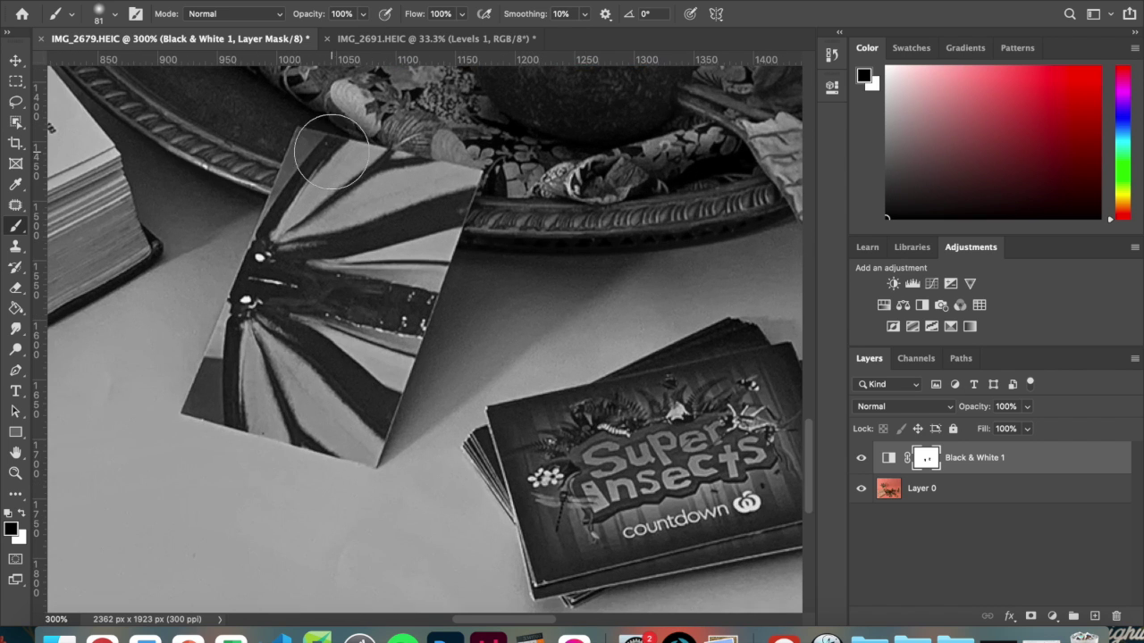
- Reveal the butterfly card's colours by painting black on the layer mask with a size 54 brush, lowering its opacity to 52% for the edges
{"action": "left_click", "coordinate": [115, 18]}
{"action": "left_click_drag", "start_coordinate": [116, 65], "coordinate": [110, 64]}
{"action": "left_click", "coordinate": [115, 15]}
{"action": "mouse_move", "coordinate": [316, 157]}
{"action": "left_mouse_down"}
{"action": "mouse_move", "coordinate": [354, 166]}
{"action": "mouse_move", "coordinate": [289, 214]}
{"action": "mouse_move", "coordinate": [357, 223]}
{"action": "mouse_move", "coordinate": [452, 186]}
{"action": "mouse_move", "coordinate": [370, 174]}
{"action": "mouse_move", "coordinate": [379, 255]}
{"action": "mouse_move", "coordinate": [428, 234]}
{"action": "mouse_move", "coordinate": [388, 308]}
{"action": "mouse_move", "coordinate": [370, 393]}
{"action": "mouse_move", "coordinate": [397, 304]}
{"action": "mouse_move", "coordinate": [312, 335]}
{"action": "mouse_move", "coordinate": [330, 253]}
{"action": "mouse_move", "coordinate": [303, 317]}
{"action": "mouse_move", "coordinate": [298, 254]}
{"action": "mouse_move", "coordinate": [279, 290]}
{"action": "mouse_move", "coordinate": [265, 284]}
{"action": "mouse_move", "coordinate": [272, 265]}
{"action": "mouse_move", "coordinate": [253, 398]}
{"action": "mouse_move", "coordinate": [361, 442]}
{"action": "mouse_move", "coordinate": [362, 400]}
{"action": "mouse_move", "coordinate": [288, 366]}
{"action": "mouse_move", "coordinate": [333, 347]}
{"action": "mouse_move", "coordinate": [376, 376]}
{"action": "left_mouse_up"}
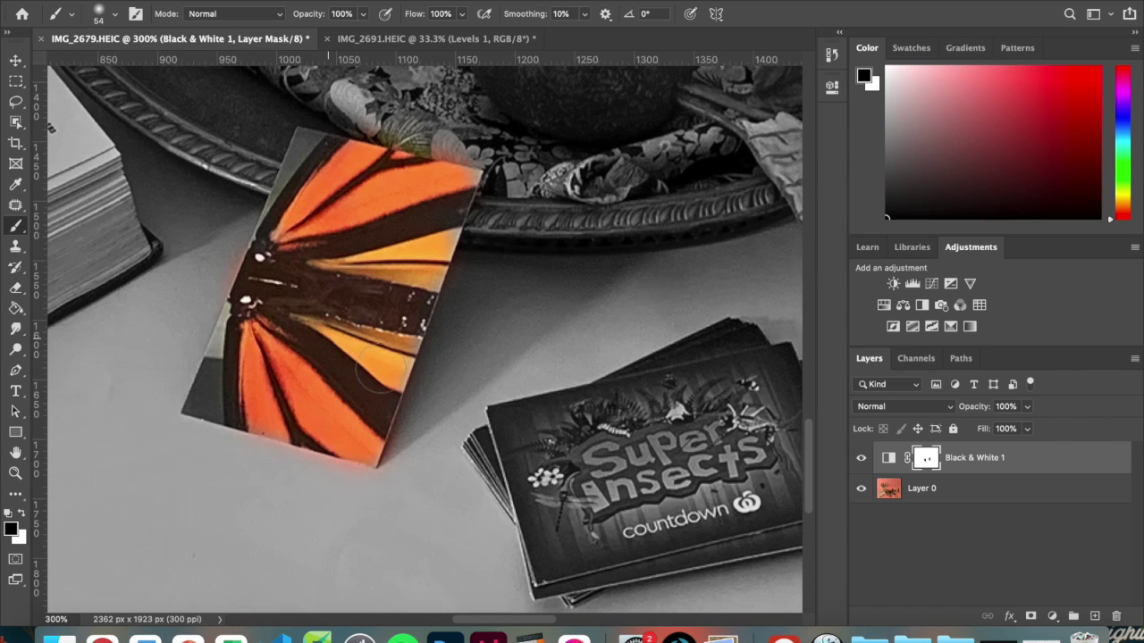
{"action": "left_click", "coordinate": [363, 16]}
{"action": "left_click_drag", "start_coordinate": [361, 35], "coordinate": [329, 36]}
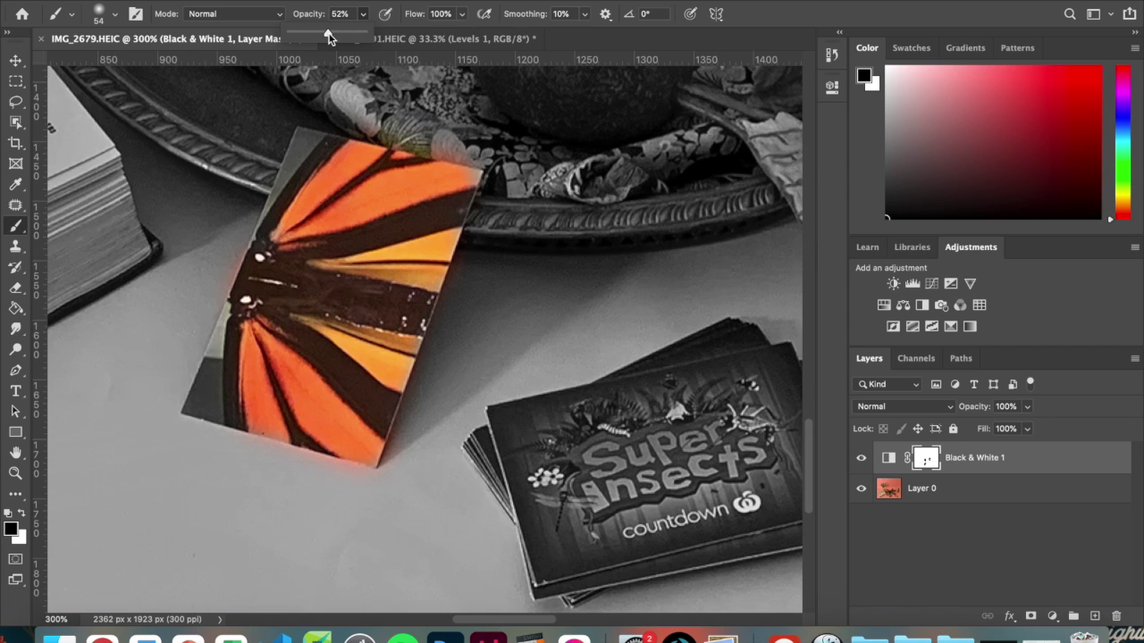
{"action": "key", "text": "Return"}
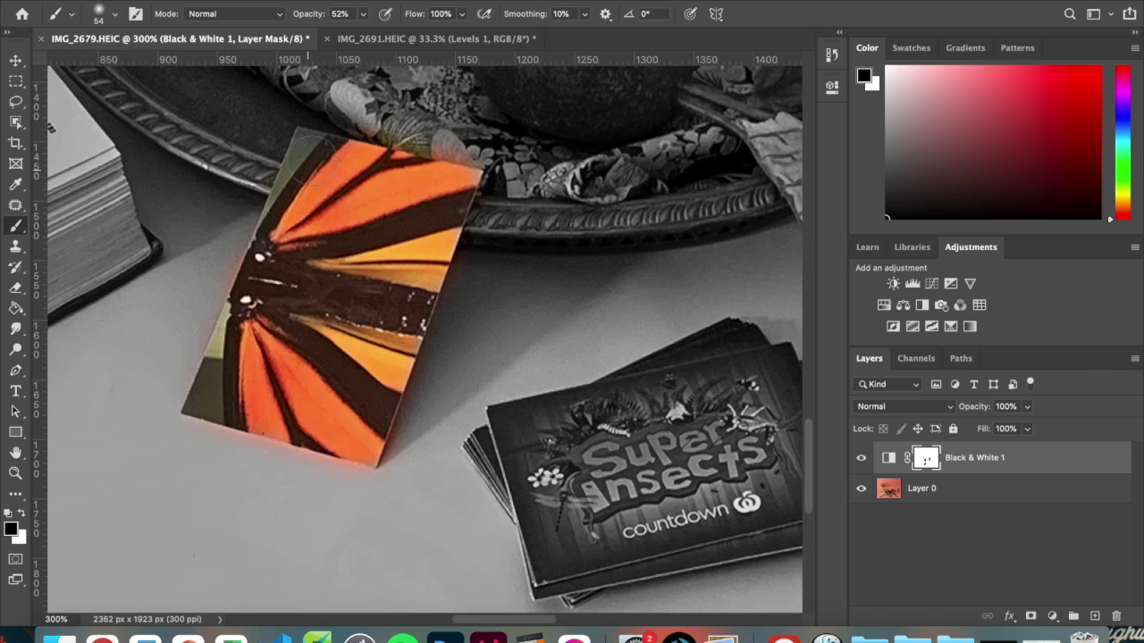
- Clean up the orange colour spill around the butterfly card, cup and jar by painting white on the mask at 52% opacity
{"action": "left_click", "coordinate": [18, 517]}
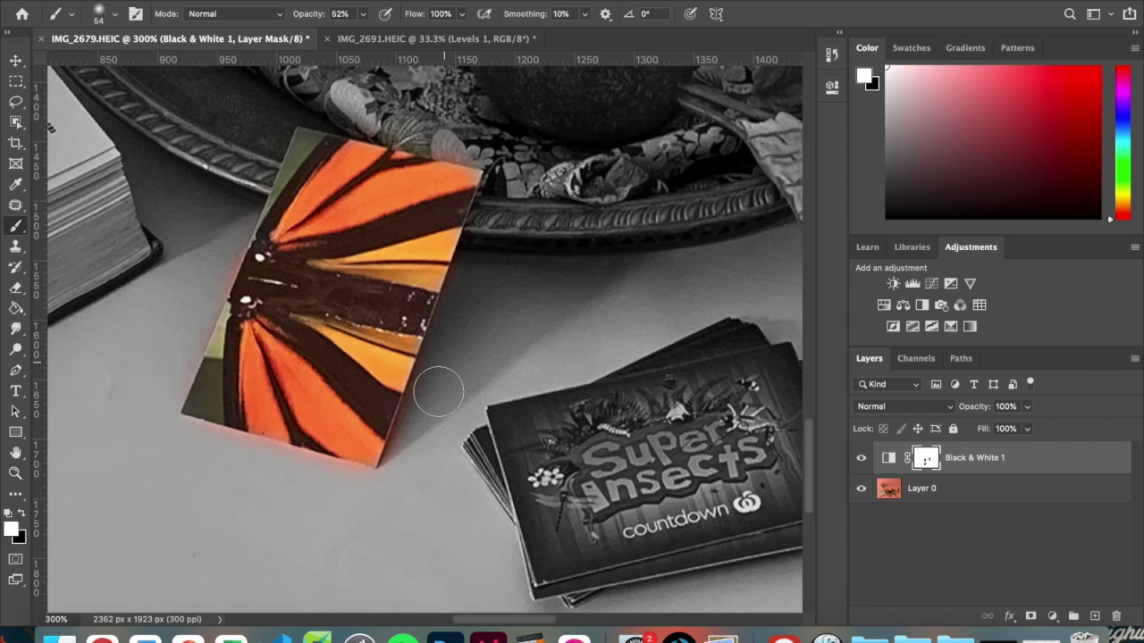
{"action": "key", "text": "super+minus"}
{"action": "key", "text": "super+minus"}
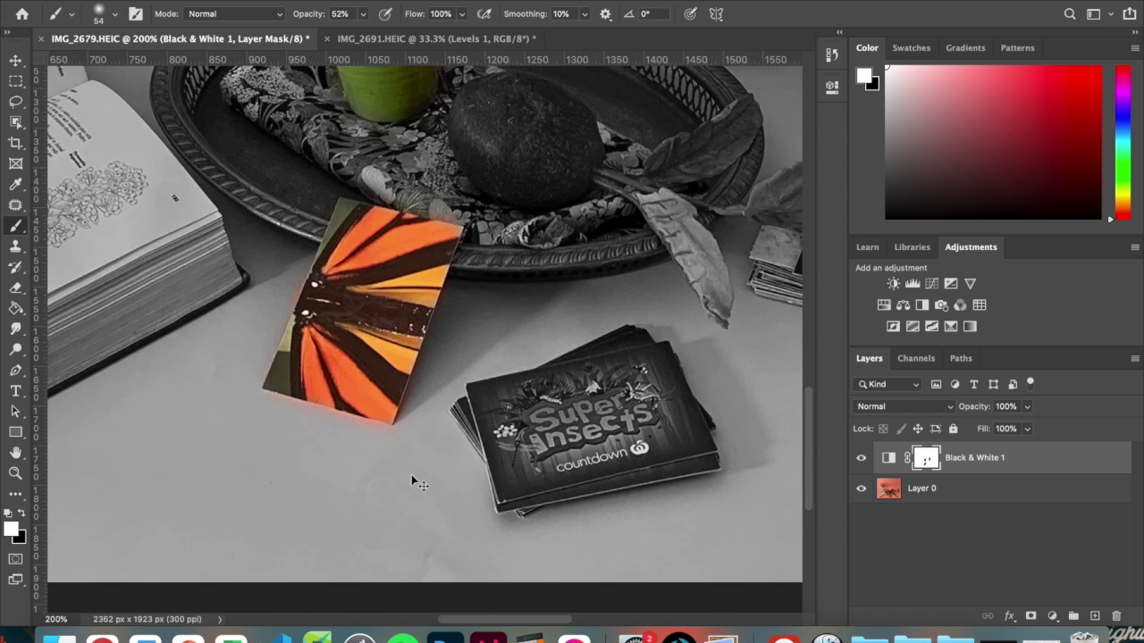
{"action": "key", "text": "super+plus"}
{"action": "key", "text": "super+plus"}
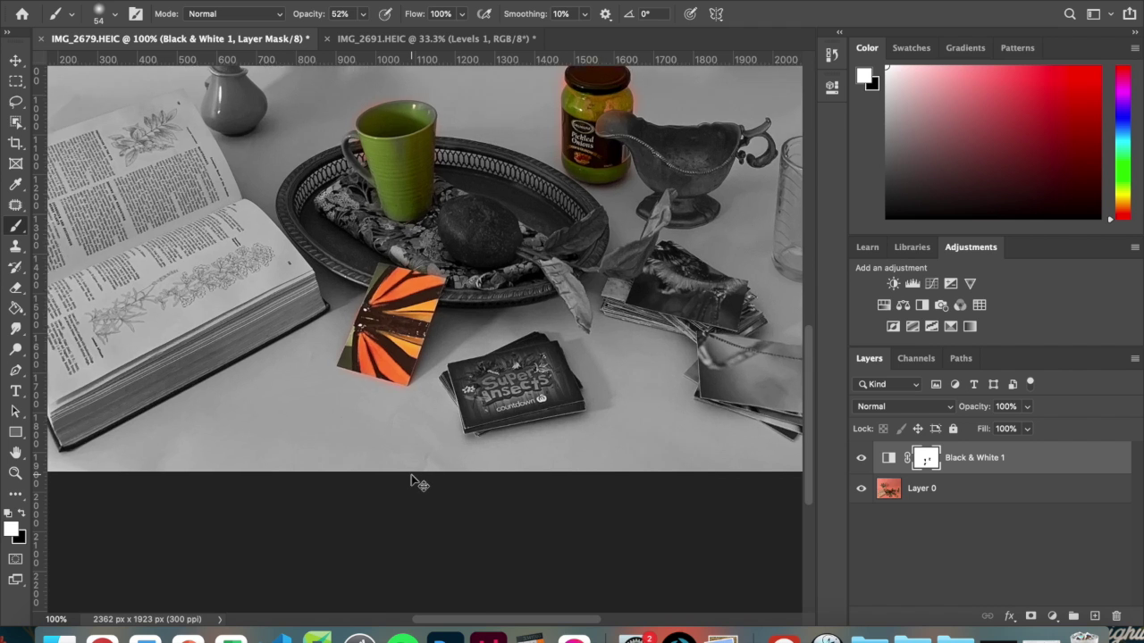
{"action": "scroll", "coordinate": [411, 475], "scroll_direction": "up", "scroll_amount": 3}
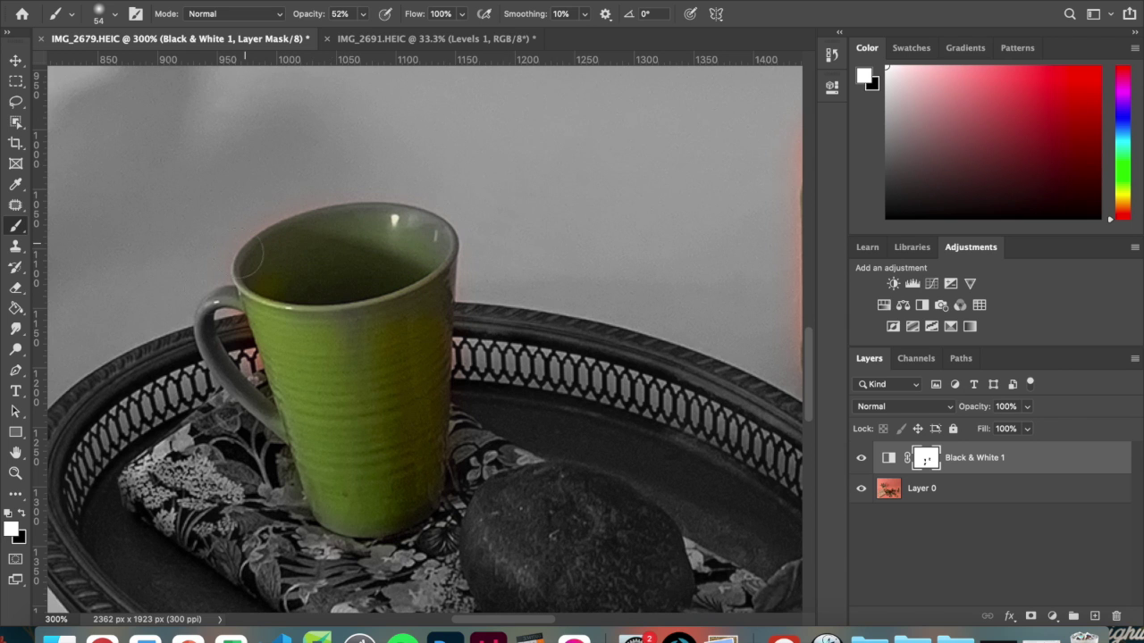
{"action": "key", "text": "super+1"}
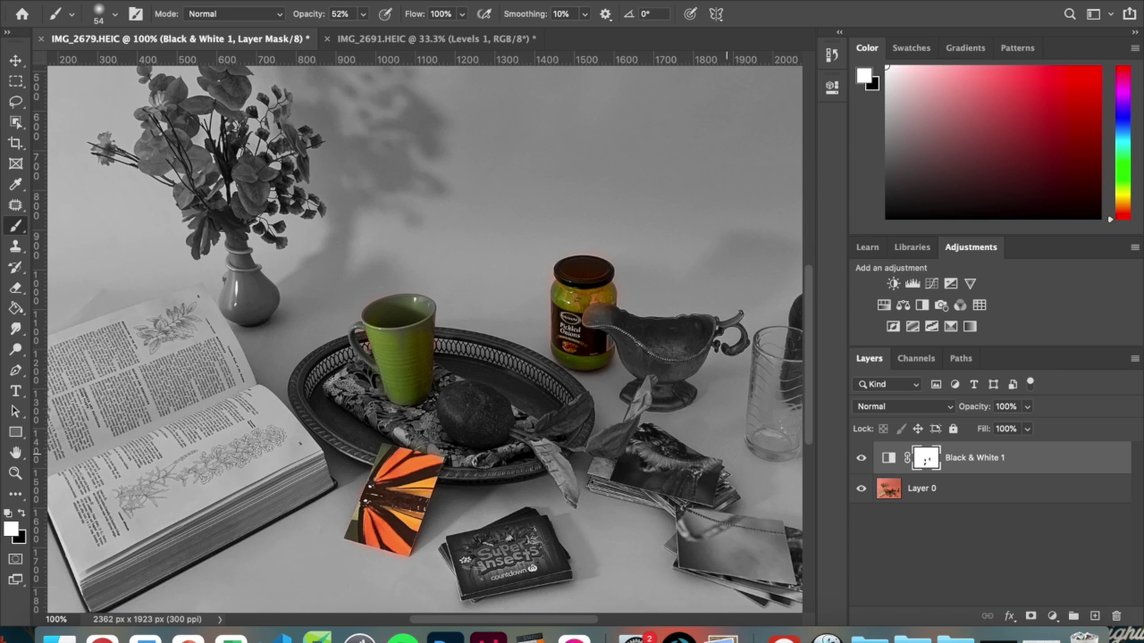
{"action": "key", "text": "super+minus"}
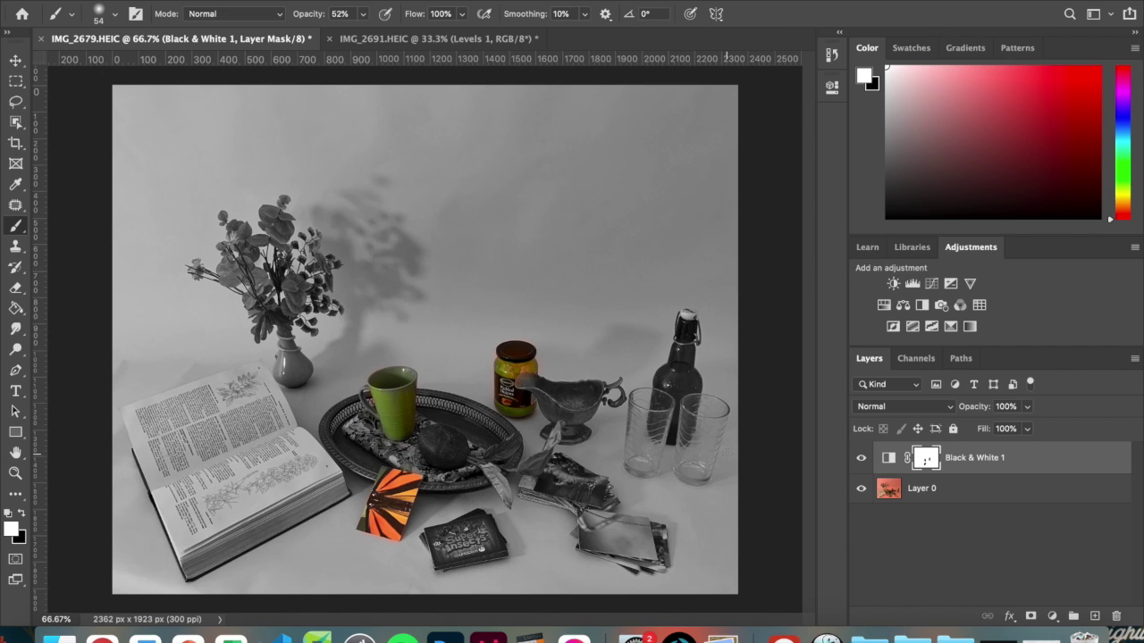
- Delete the Black & White adjustment layer and set up the Clone Stamp tool with a 150 px brush
{"action": "left_click_drag", "start_coordinate": [974, 465], "coordinate": [1116, 616]}
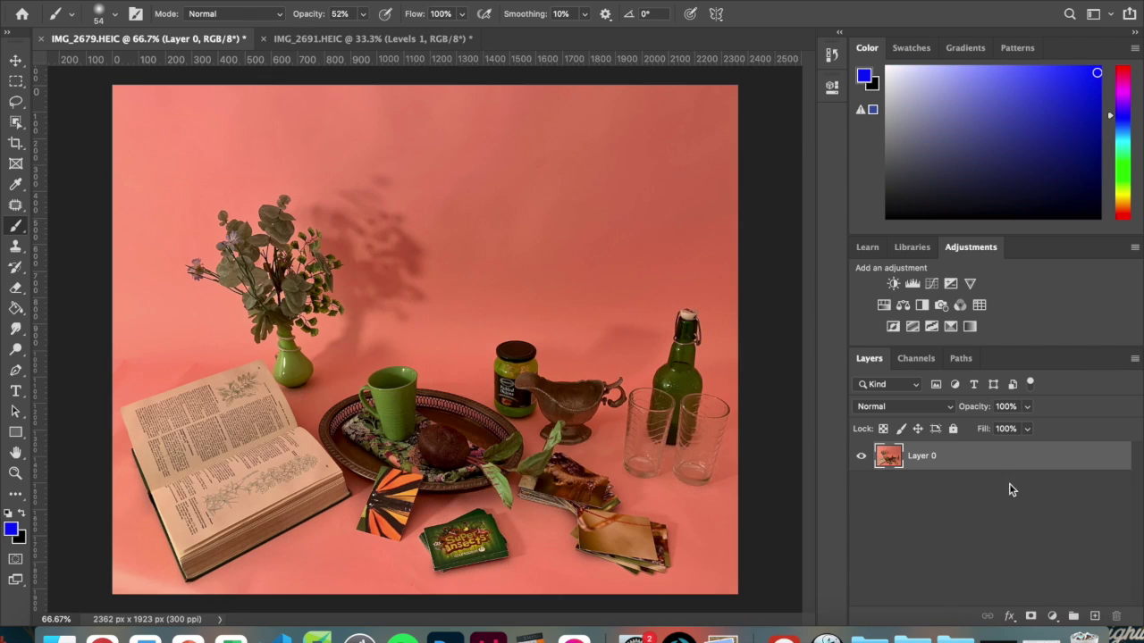
{"action": "left_click", "coordinate": [16, 248]}
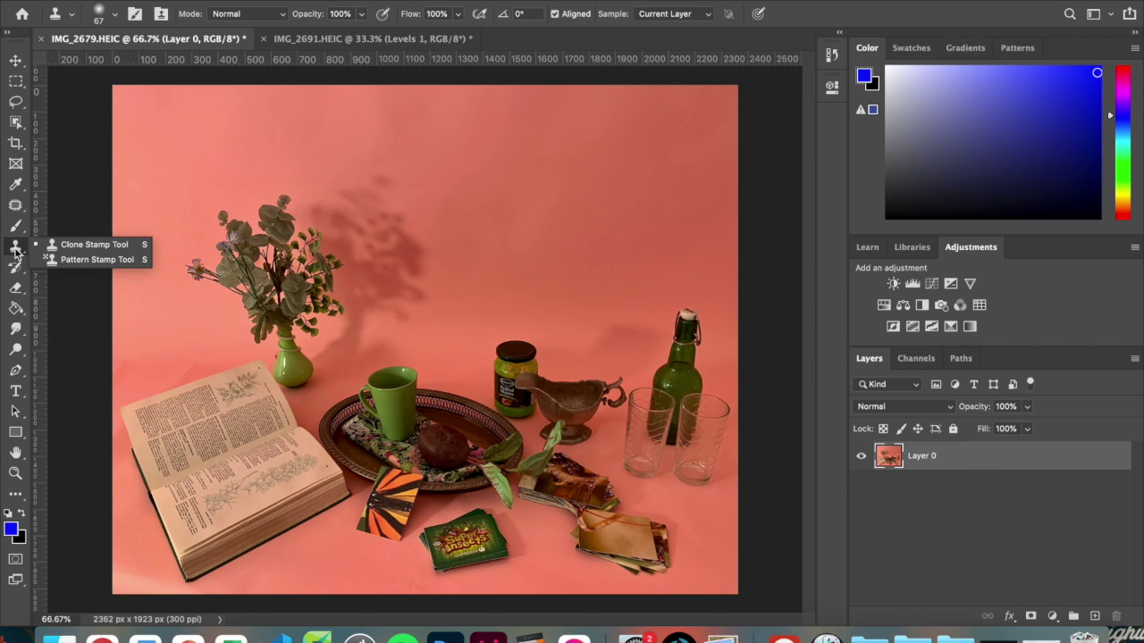
{"action": "left_click", "coordinate": [89, 245]}
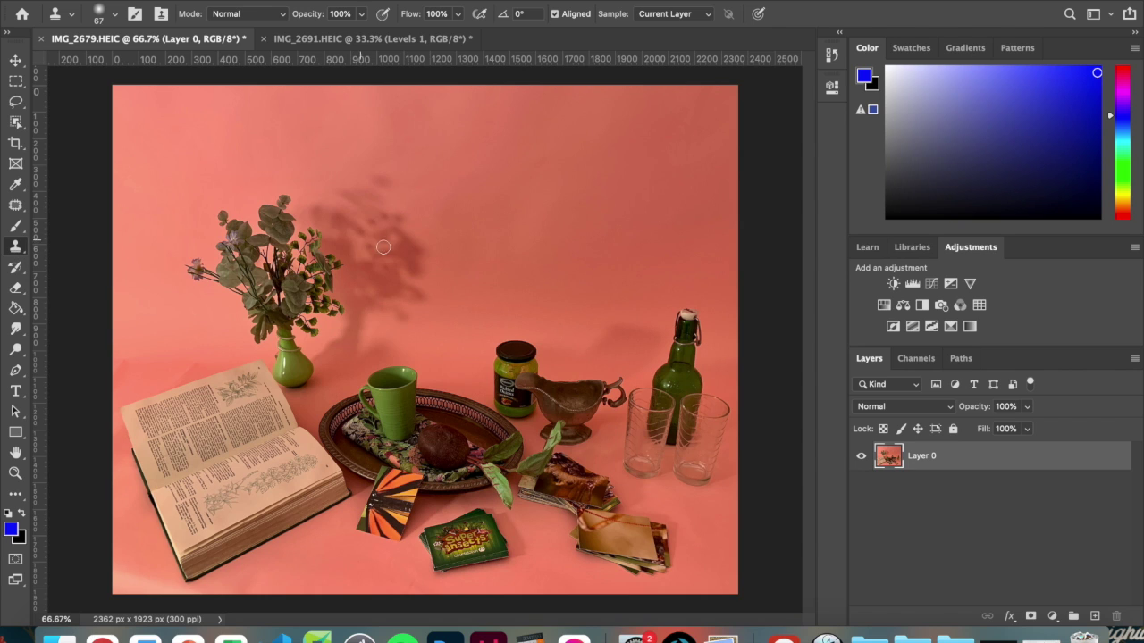
{"action": "left_click", "coordinate": [114, 13]}
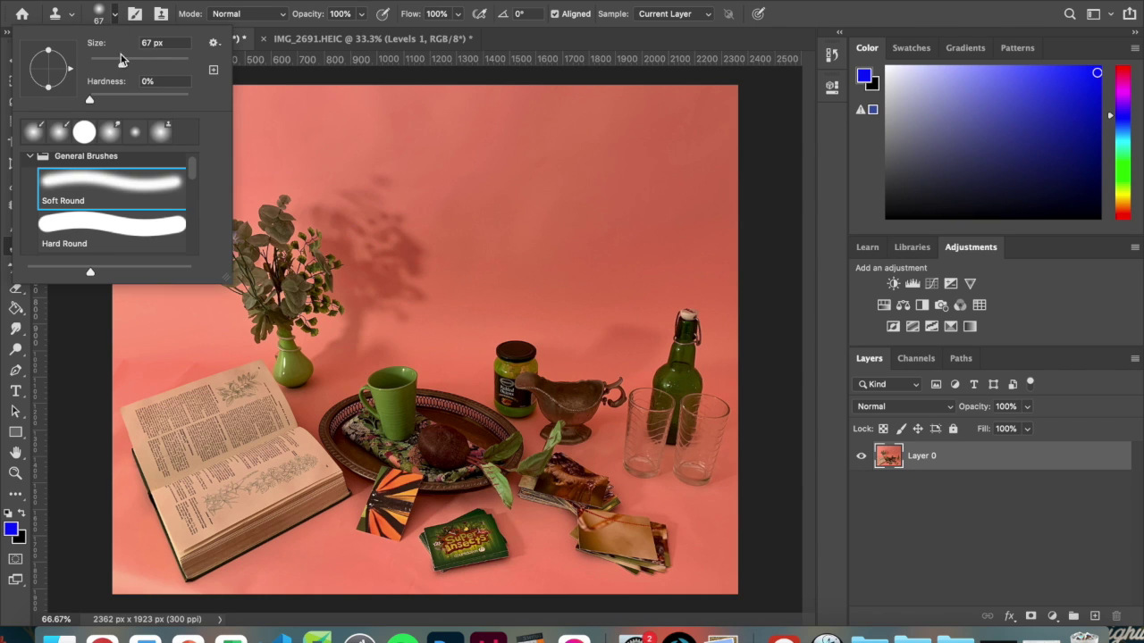
{"action": "left_click", "coordinate": [153, 64]}
{"action": "left_click", "coordinate": [114, 14]}
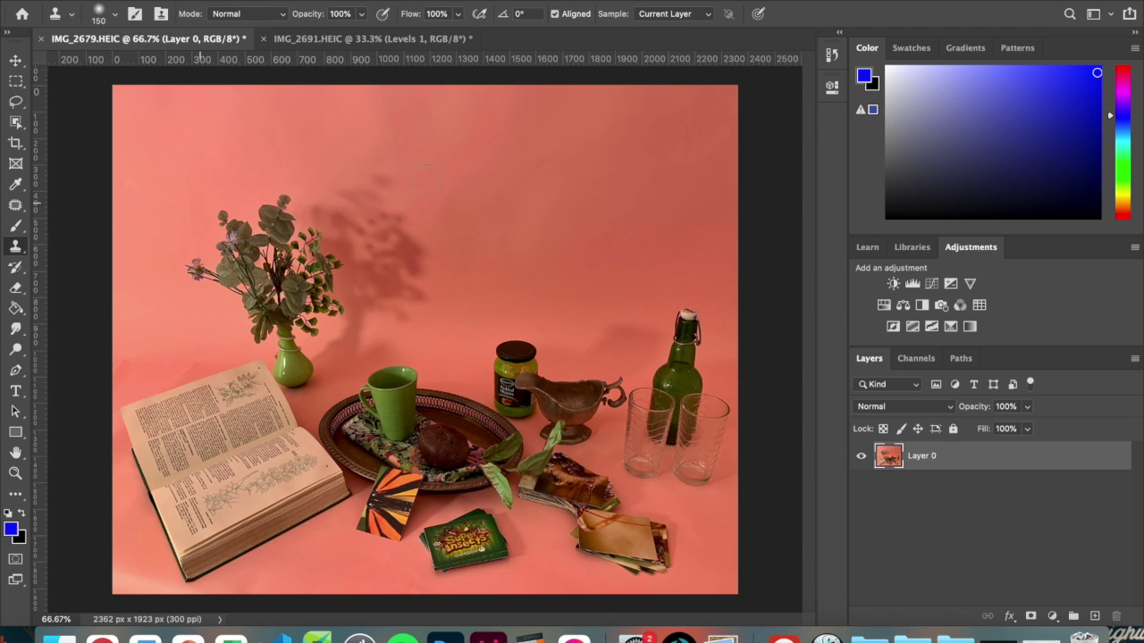
- Clone two copies of the flower vase beside the original and cover the stray book fragment and shadow with sampled background
{"action": "mouse_move", "coordinate": [427, 204]}
{"action": "left_mouse_down"}
{"action": "mouse_move", "coordinate": [539, 199]}
{"action": "mouse_move", "coordinate": [443, 221]}
{"action": "mouse_move", "coordinate": [572, 230]}
{"action": "mouse_move", "coordinate": [483, 243]}
{"action": "mouse_move", "coordinate": [574, 261]}
{"action": "mouse_move", "coordinate": [446, 274]}
{"action": "mouse_move", "coordinate": [554, 280]}
{"action": "mouse_move", "coordinate": [465, 292]}
{"action": "mouse_move", "coordinate": [532, 311]}
{"action": "mouse_move", "coordinate": [467, 318]}
{"action": "mouse_move", "coordinate": [521, 338]}
{"action": "mouse_move", "coordinate": [477, 363]}
{"action": "mouse_move", "coordinate": [549, 373]}
{"action": "mouse_move", "coordinate": [523, 426]}
{"action": "mouse_move", "coordinate": [482, 387]}
{"action": "mouse_move", "coordinate": [447, 380]}
{"action": "mouse_move", "coordinate": [451, 393]}
{"action": "mouse_move", "coordinate": [528, 387]}
{"action": "left_mouse_up"}
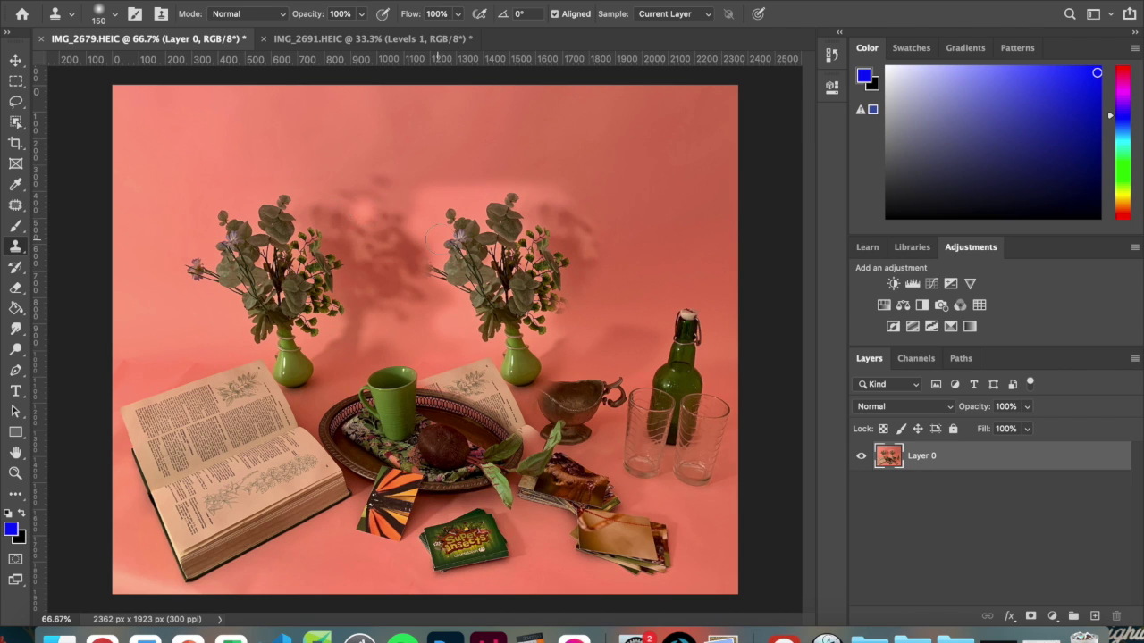
{"action": "mouse_move", "coordinate": [422, 212]}
{"action": "left_mouse_down"}
{"action": "mouse_move", "coordinate": [309, 207]}
{"action": "mouse_move", "coordinate": [420, 234]}
{"action": "mouse_move", "coordinate": [381, 269]}
{"action": "mouse_move", "coordinate": [431, 277]}
{"action": "mouse_move", "coordinate": [367, 311]}
{"action": "mouse_move", "coordinate": [389, 326]}
{"action": "mouse_move", "coordinate": [433, 318]}
{"action": "mouse_move", "coordinate": [444, 328]}
{"action": "mouse_move", "coordinate": [383, 348]}
{"action": "mouse_move", "coordinate": [392, 365]}
{"action": "mouse_move", "coordinate": [451, 359]}
{"action": "left_mouse_up"}
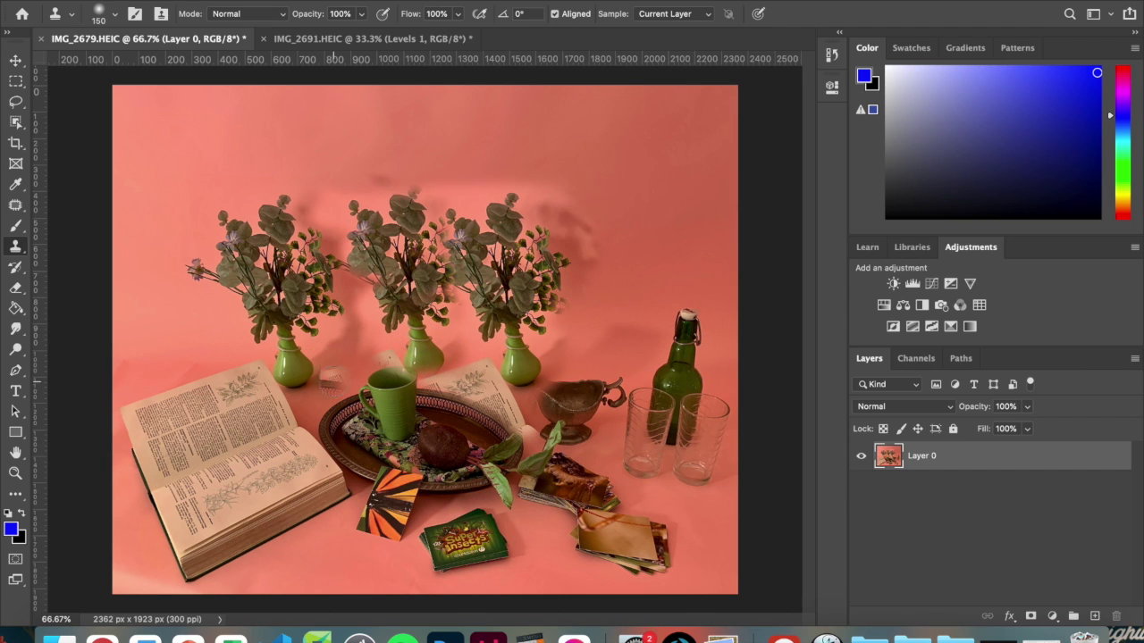
{"action": "left_click", "coordinate": [342, 363], "text": "alt"}
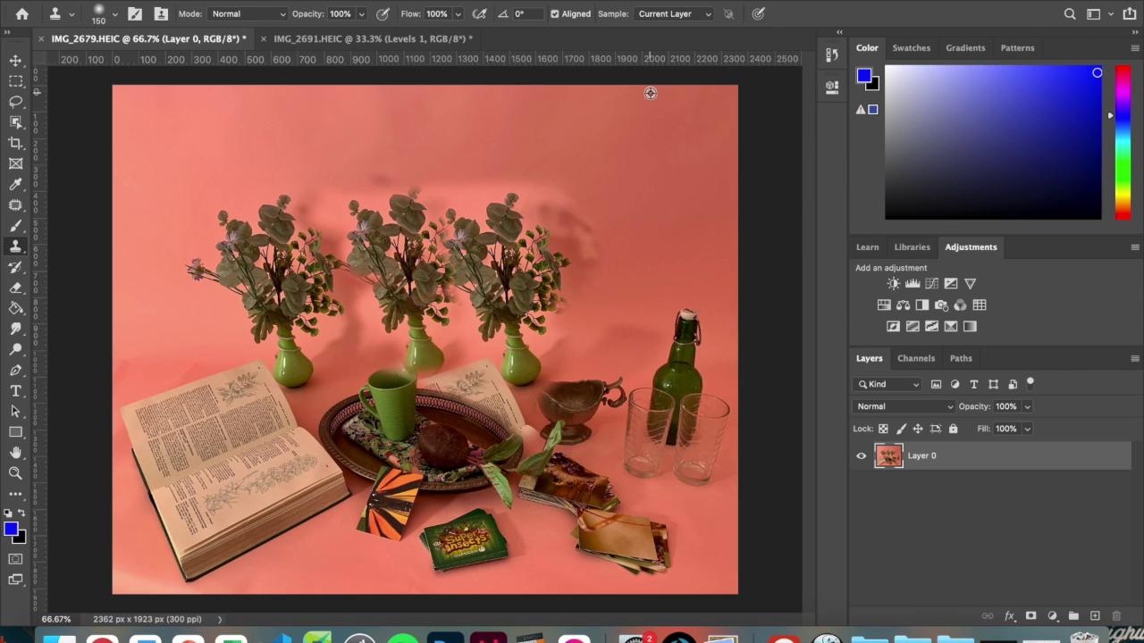
{"action": "mouse_move", "coordinate": [596, 199]}
{"action": "left_mouse_down"}
{"action": "mouse_move", "coordinate": [558, 203]}
{"action": "mouse_move", "coordinate": [529, 174]}
{"action": "mouse_move", "coordinate": [594, 268]}
{"action": "left_mouse_up"}
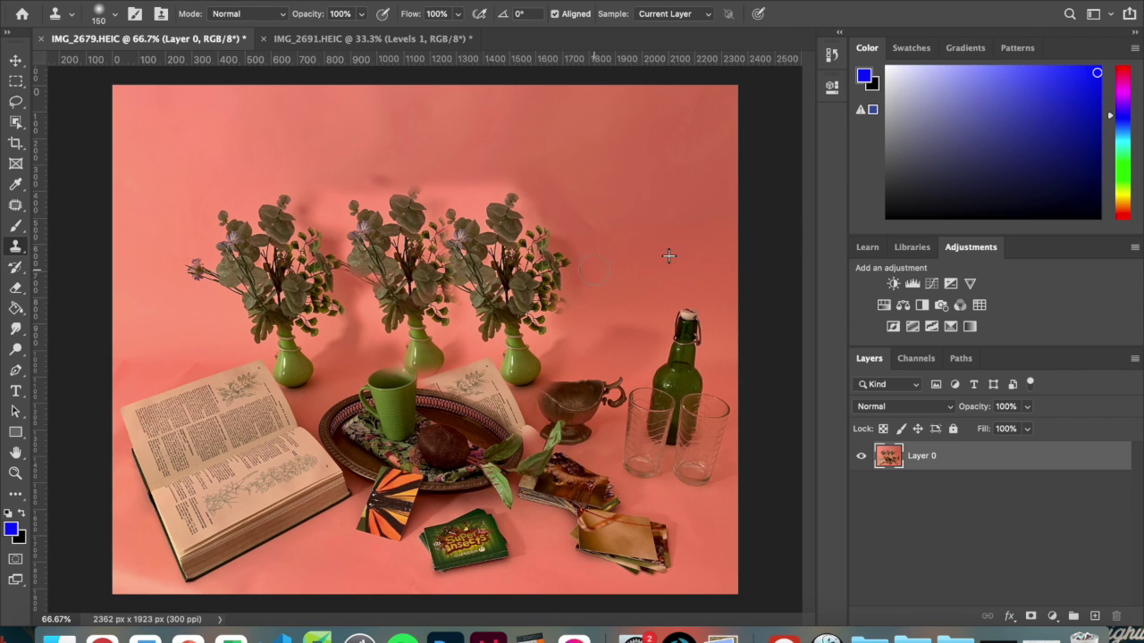
- Set the Clone Stamp opacity to 53% and revert the image to the Delete Layer history state
{"action": "left_click", "coordinate": [362, 16]}
{"action": "left_click", "coordinate": [361, 17]}
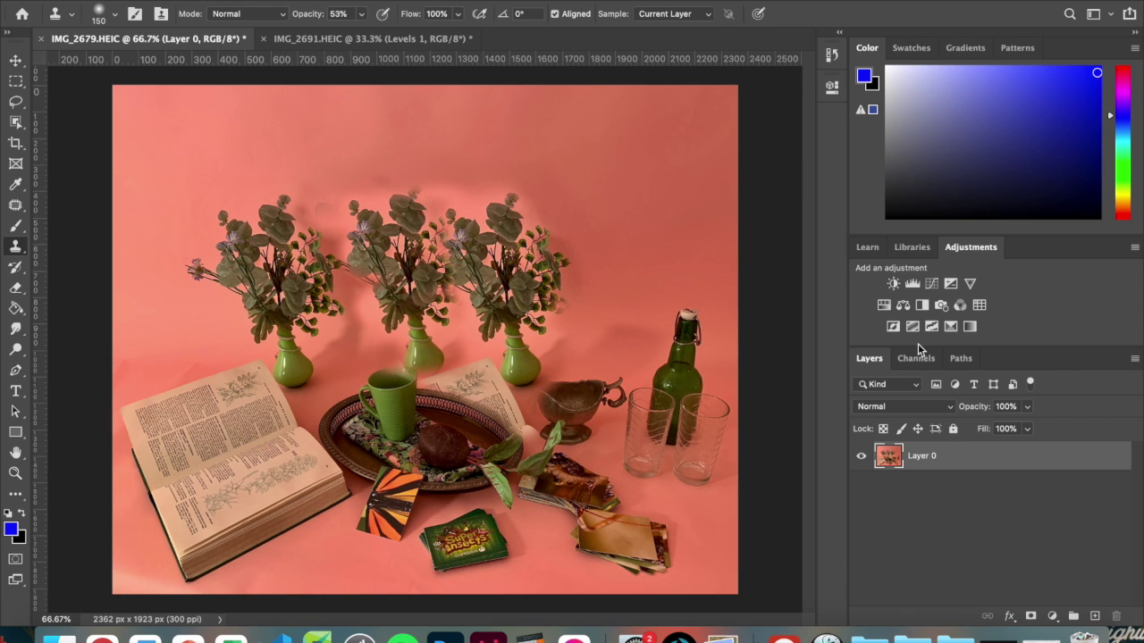
{"action": "left_click", "coordinate": [834, 55]}
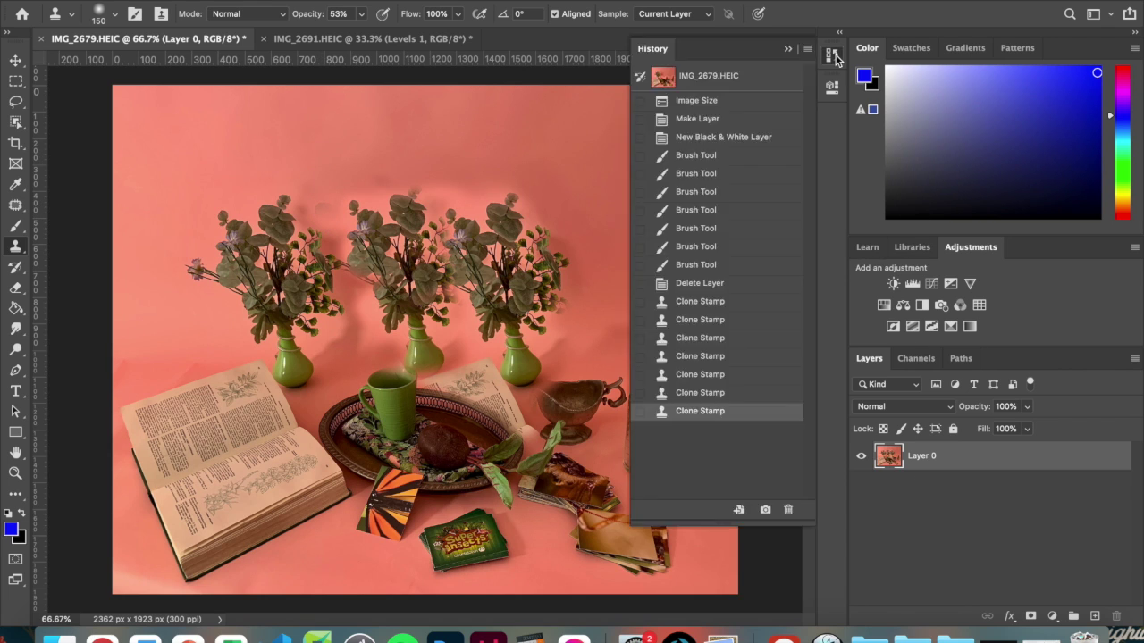
{"action": "left_click", "coordinate": [713, 284]}
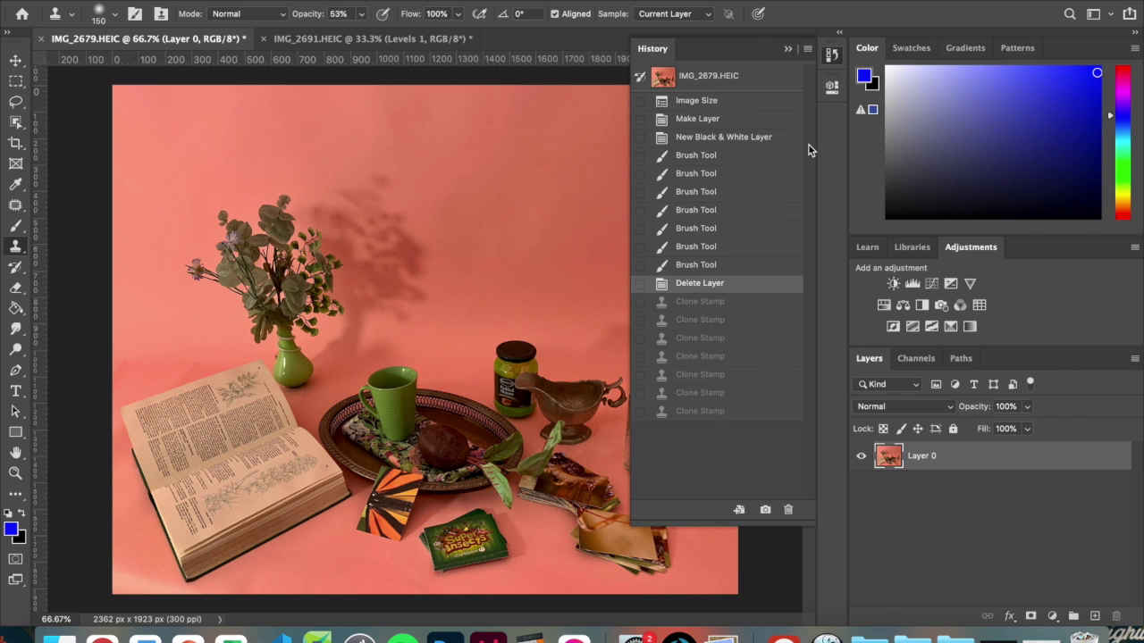
{"action": "left_click", "coordinate": [788, 48]}
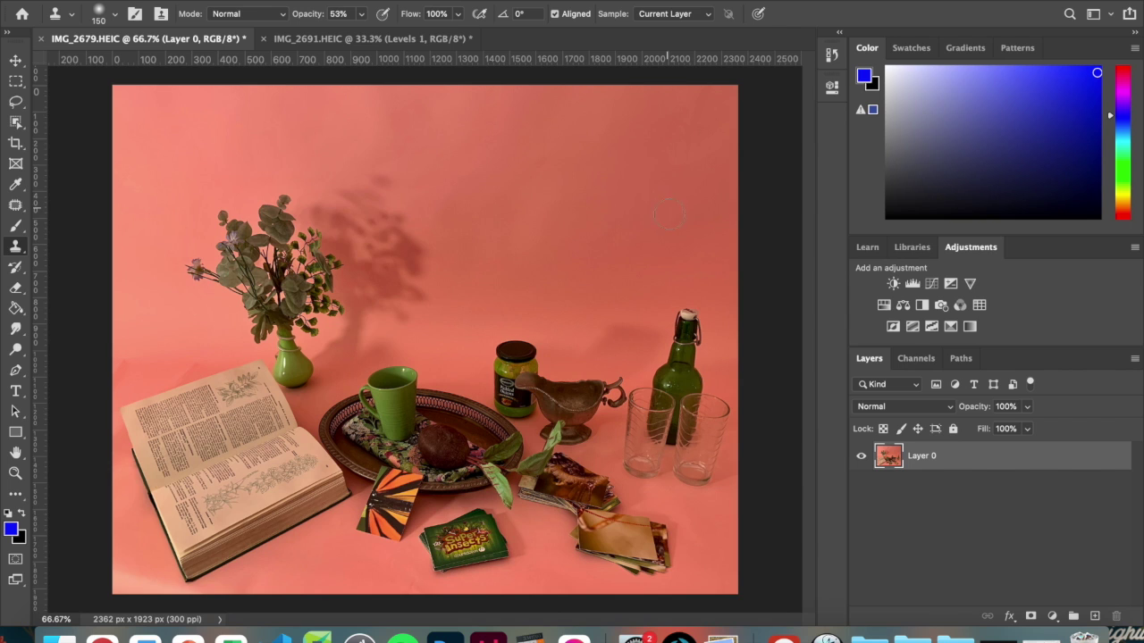
- Clone the pink background over the upper part of the green bottle, raising the Clone Stamp opacity from 53% to 100%
{"action": "mouse_move", "coordinate": [690, 295]}
{"action": "left_mouse_down"}
{"action": "mouse_move", "coordinate": [683, 389]}
{"action": "mouse_move", "coordinate": [659, 380]}
{"action": "mouse_move", "coordinate": [696, 385]}
{"action": "left_mouse_up"}
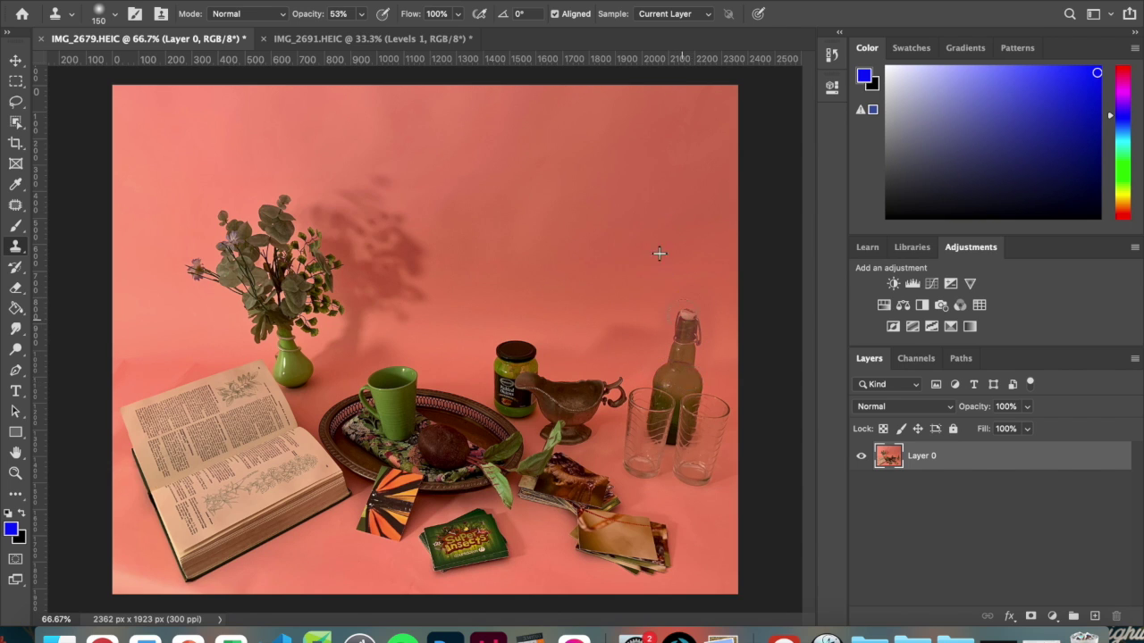
{"action": "left_click", "coordinate": [362, 14]}
{"action": "left_click_drag", "start_coordinate": [362, 35], "coordinate": [414, 39]}
{"action": "left_click", "coordinate": [365, 16]}
{"action": "mouse_move", "coordinate": [693, 312]}
{"action": "left_mouse_down"}
{"action": "mouse_move", "coordinate": [679, 372]}
{"action": "mouse_move", "coordinate": [682, 334]}
{"action": "mouse_move", "coordinate": [685, 372]}
{"action": "mouse_move", "coordinate": [692, 338]}
{"action": "mouse_move", "coordinate": [699, 379]}
{"action": "mouse_move", "coordinate": [685, 324]}
{"action": "mouse_move", "coordinate": [663, 377]}
{"action": "mouse_move", "coordinate": [684, 395]}
{"action": "left_mouse_up"}
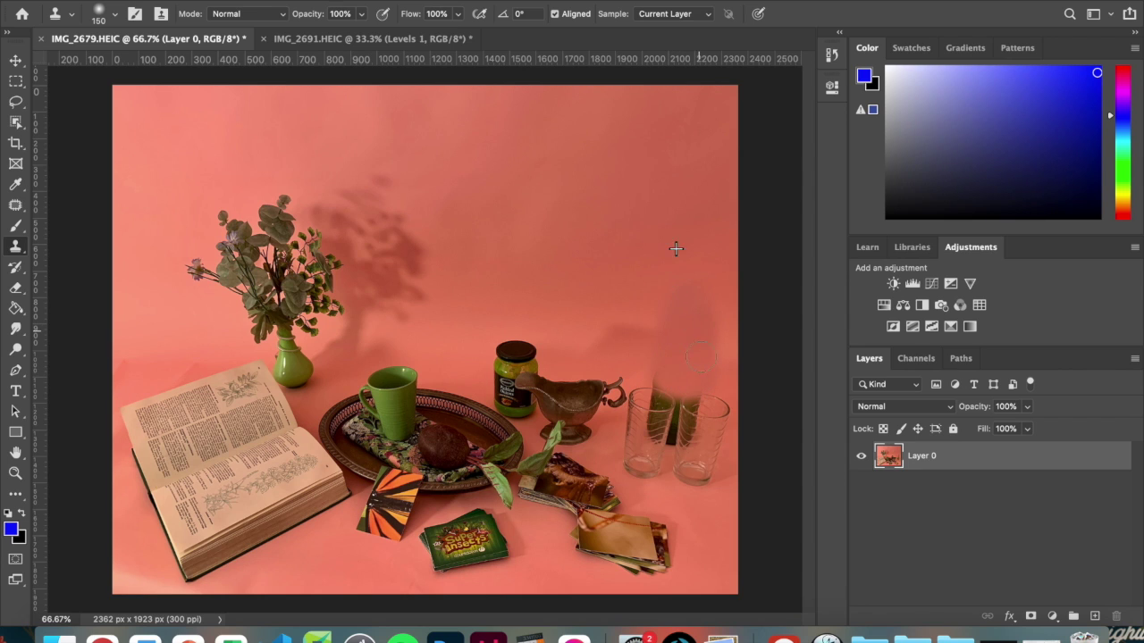
- Resample the pink background and clone it over the two drinking glasses and the remaining part of the bottle
{"action": "right_click", "coordinate": [673, 209]}
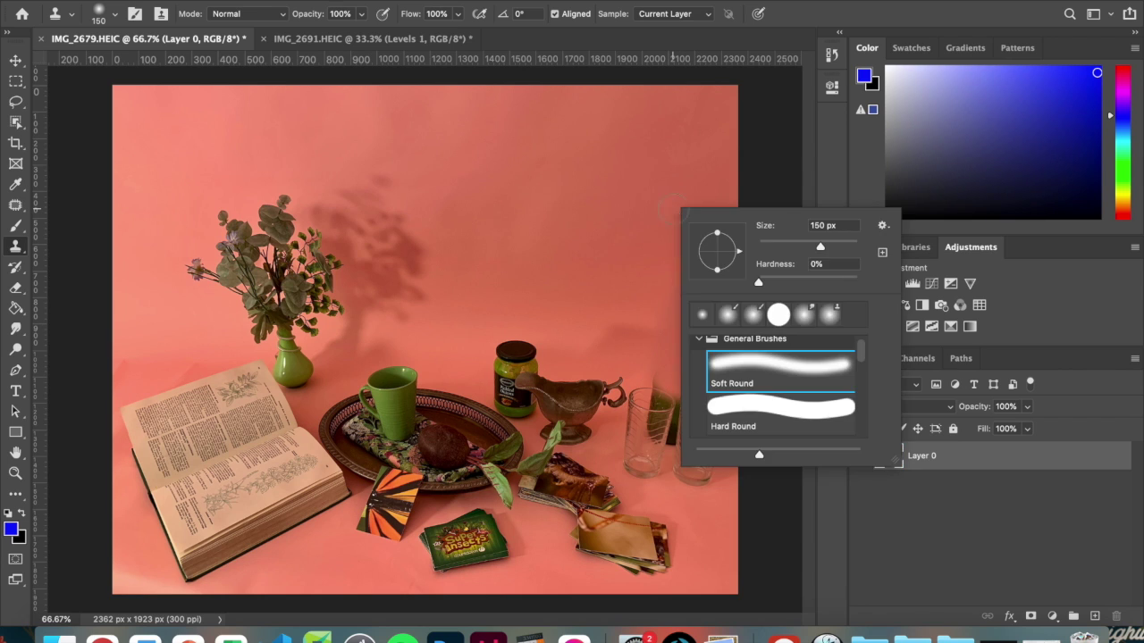
{"action": "left_click", "coordinate": [673, 208], "text": "alt"}
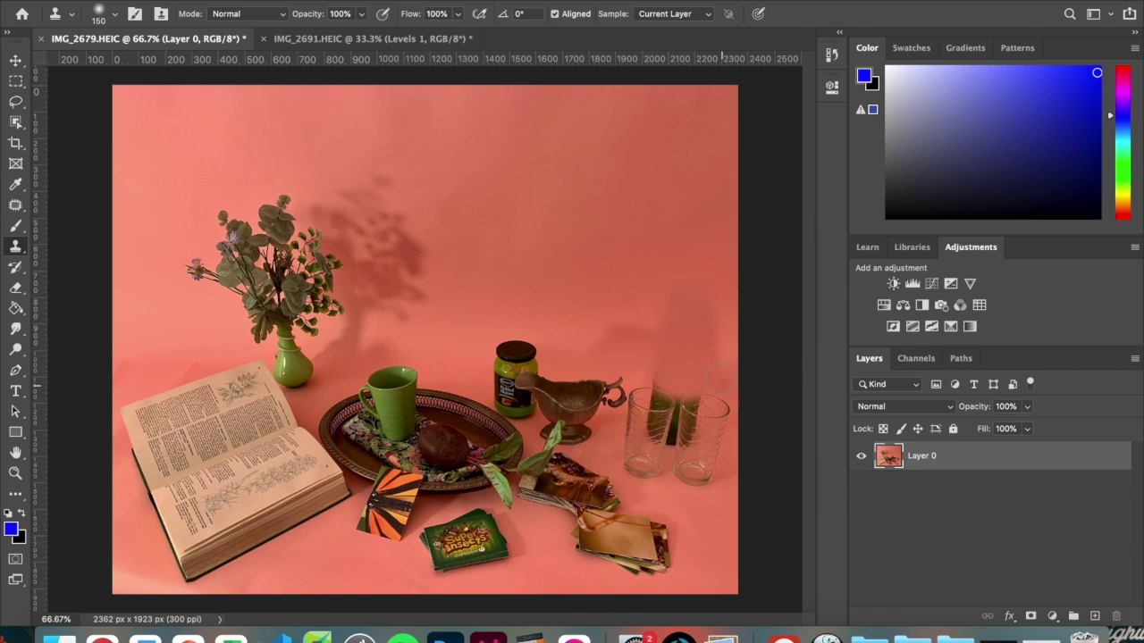
{"action": "mouse_move", "coordinate": [722, 386]}
{"action": "left_mouse_down"}
{"action": "mouse_move", "coordinate": [706, 442]}
{"action": "mouse_move", "coordinate": [687, 403]}
{"action": "mouse_move", "coordinate": [684, 446]}
{"action": "mouse_move", "coordinate": [695, 450]}
{"action": "mouse_move", "coordinate": [725, 398]}
{"action": "mouse_move", "coordinate": [719, 458]}
{"action": "left_mouse_up"}
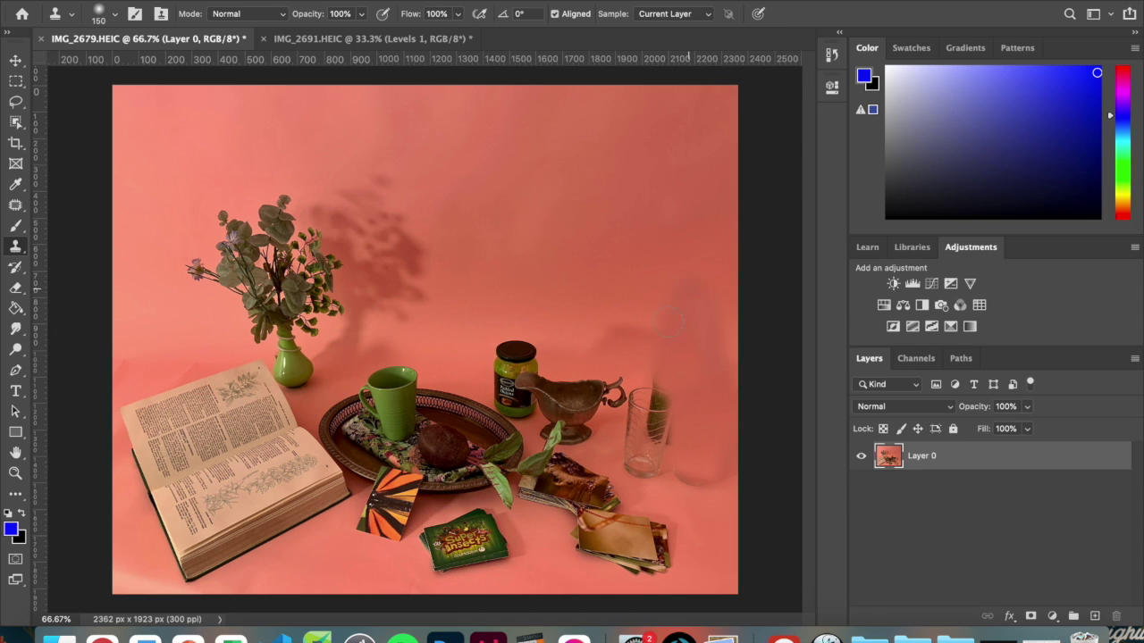
{"action": "mouse_move", "coordinate": [651, 383]}
{"action": "left_mouse_down"}
{"action": "mouse_move", "coordinate": [629, 444]}
{"action": "mouse_move", "coordinate": [618, 337]}
{"action": "left_mouse_up"}
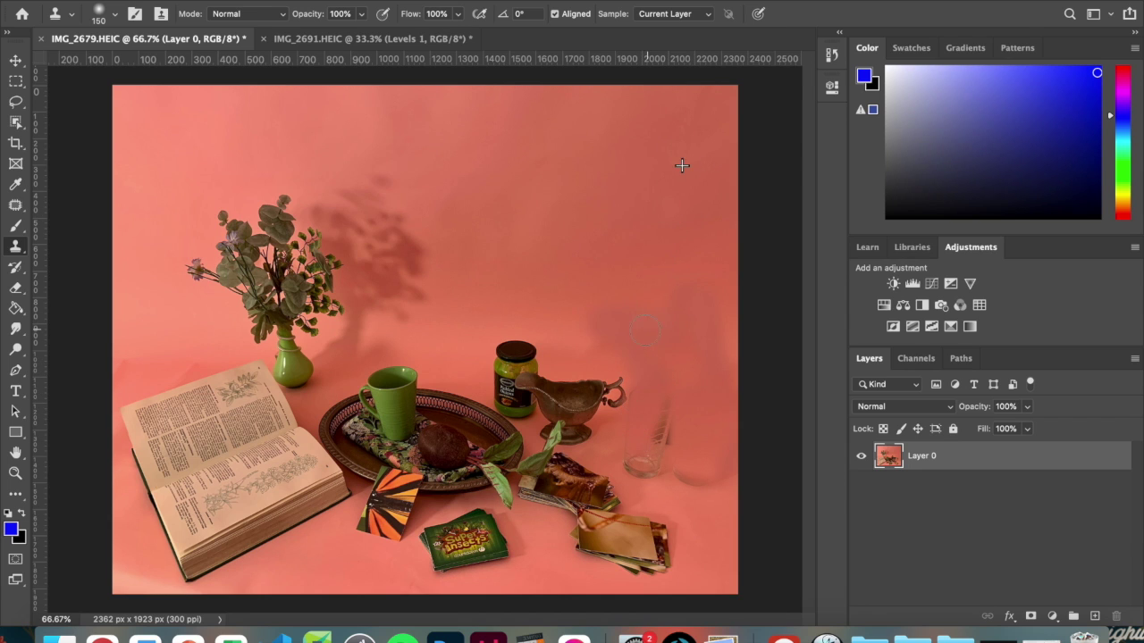
{"action": "left_click_drag", "start_coordinate": [653, 412], "coordinate": [659, 438]}
- Clone clean pink tabletop over the leftover base marks and edges of the two glasses
{"action": "left_click_drag", "start_coordinate": [674, 487], "coordinate": [718, 490]}
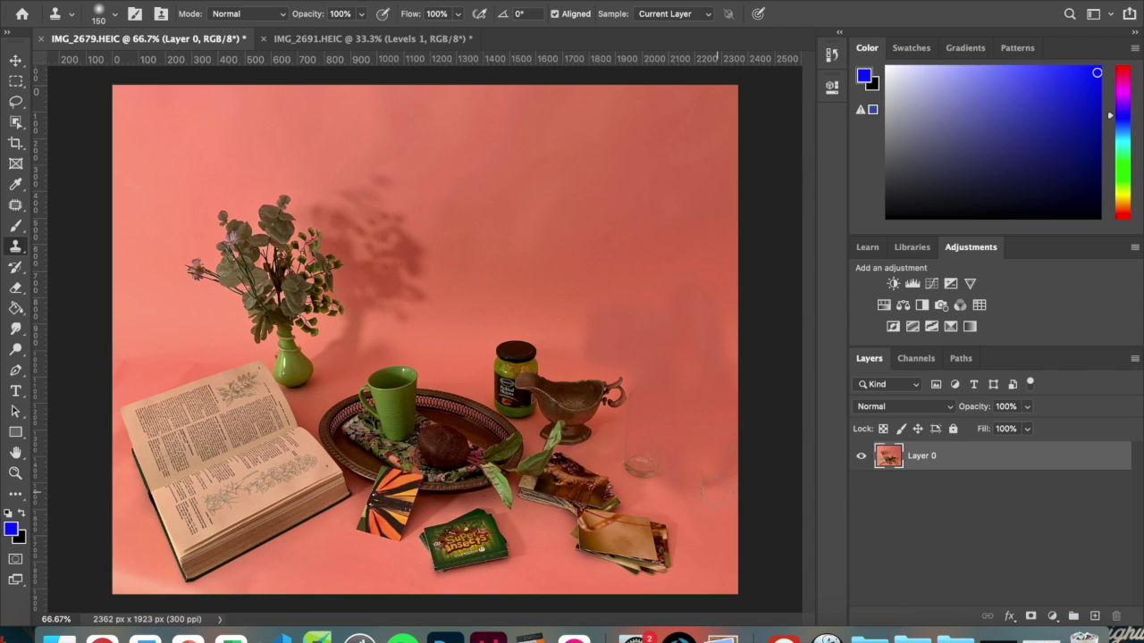
{"action": "left_click", "coordinate": [708, 562], "text": "alt"}
{"action": "mouse_move", "coordinate": [715, 497]}
{"action": "left_mouse_down"}
{"action": "mouse_move", "coordinate": [714, 453]}
{"action": "mouse_move", "coordinate": [726, 463]}
{"action": "mouse_move", "coordinate": [705, 491]}
{"action": "left_mouse_up"}
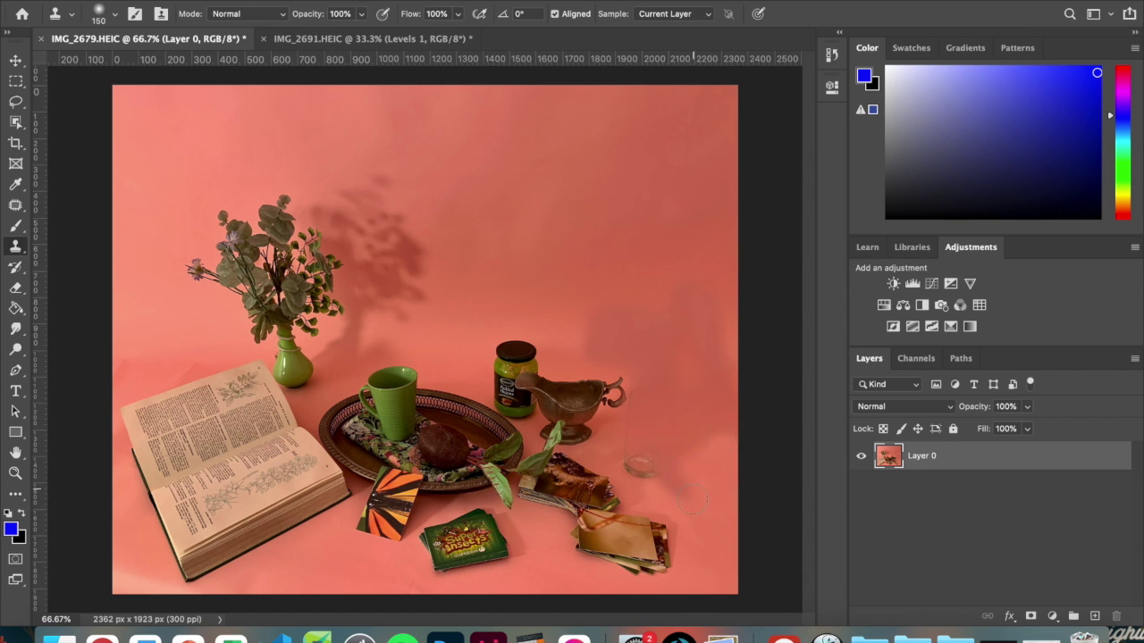
{"action": "mouse_move", "coordinate": [684, 483]}
{"action": "left_mouse_down"}
{"action": "mouse_move", "coordinate": [675, 447]}
{"action": "mouse_move", "coordinate": [685, 459]}
{"action": "left_mouse_up"}
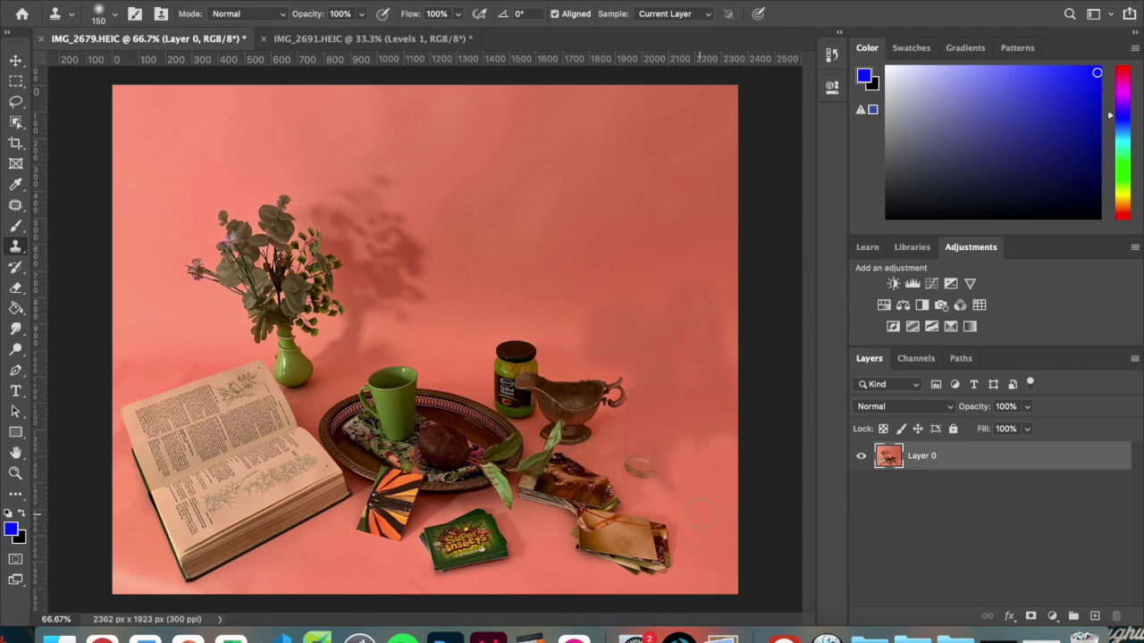
{"action": "mouse_move", "coordinate": [645, 457]}
{"action": "left_mouse_down"}
{"action": "mouse_move", "coordinate": [661, 481]}
{"action": "mouse_move", "coordinate": [633, 442]}
{"action": "mouse_move", "coordinate": [649, 443]}
{"action": "left_mouse_up"}
- Set the Clone Stamp opacity to 30% and blend the patchy background where the glasses and bottle stood
{"action": "left_click", "coordinate": [364, 13]}
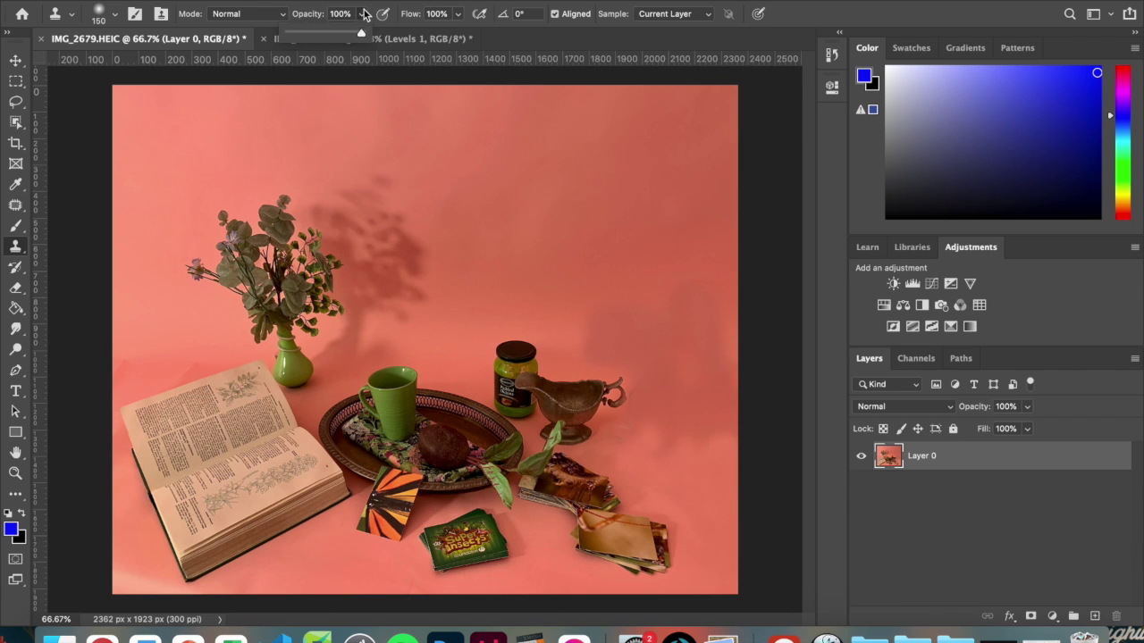
{"action": "left_click", "coordinate": [364, 13]}
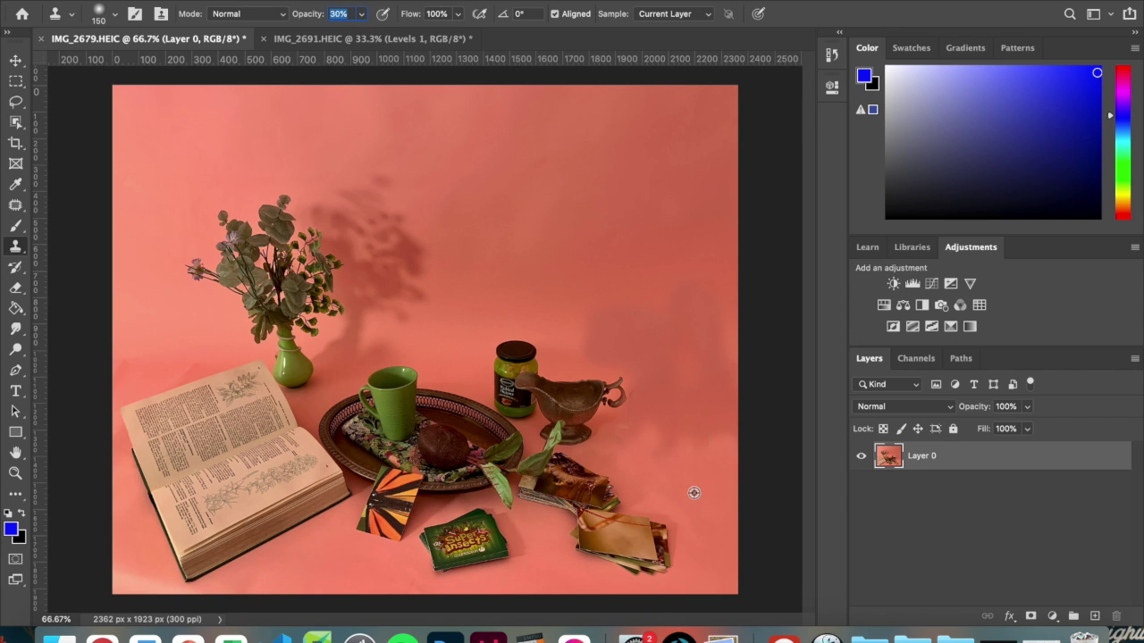
{"action": "left_click", "coordinate": [696, 367], "text": "alt"}
{"action": "mouse_move", "coordinate": [729, 438]}
{"action": "left_mouse_down"}
{"action": "mouse_move", "coordinate": [696, 447]}
{"action": "mouse_move", "coordinate": [706, 442]}
{"action": "left_mouse_up"}
- Compare the retouched image with the original by stepping back to the Delete Layer history state and returning to the last Clone Stamp state
{"action": "left_click", "coordinate": [833, 52]}
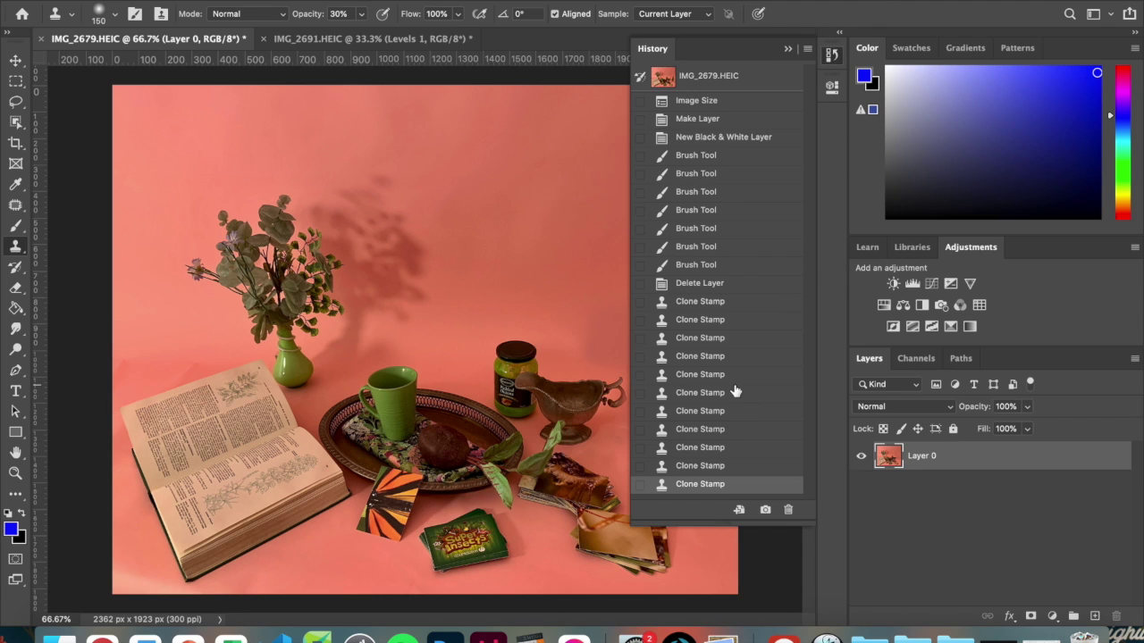
{"action": "left_click", "coordinate": [750, 285]}
{"action": "left_click", "coordinate": [832, 55]}
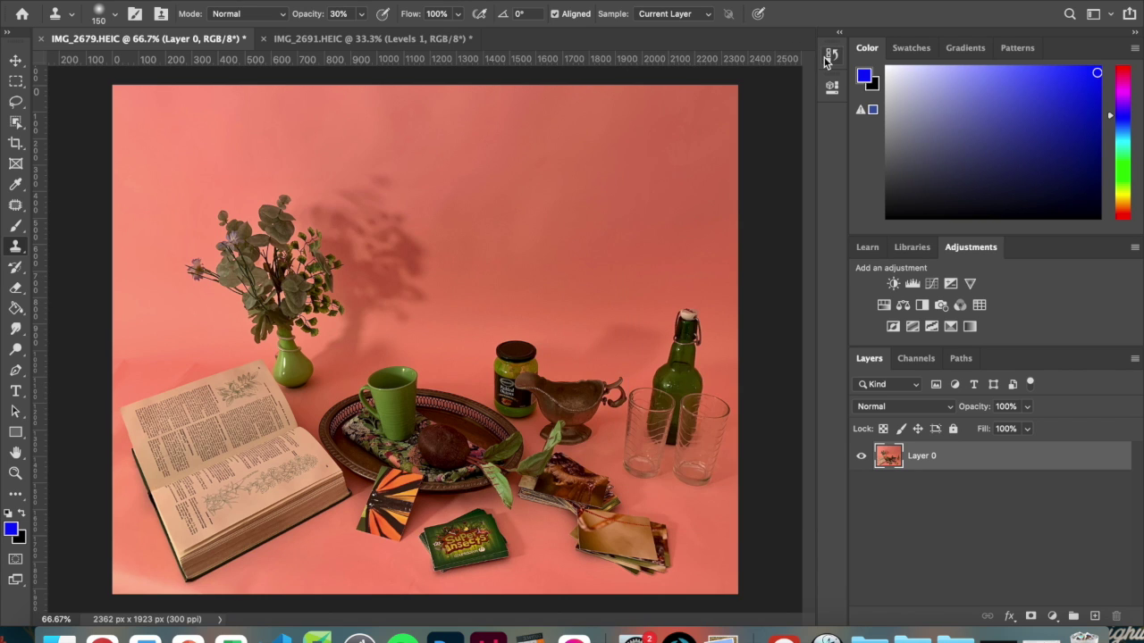
{"action": "left_click", "coordinate": [831, 56]}
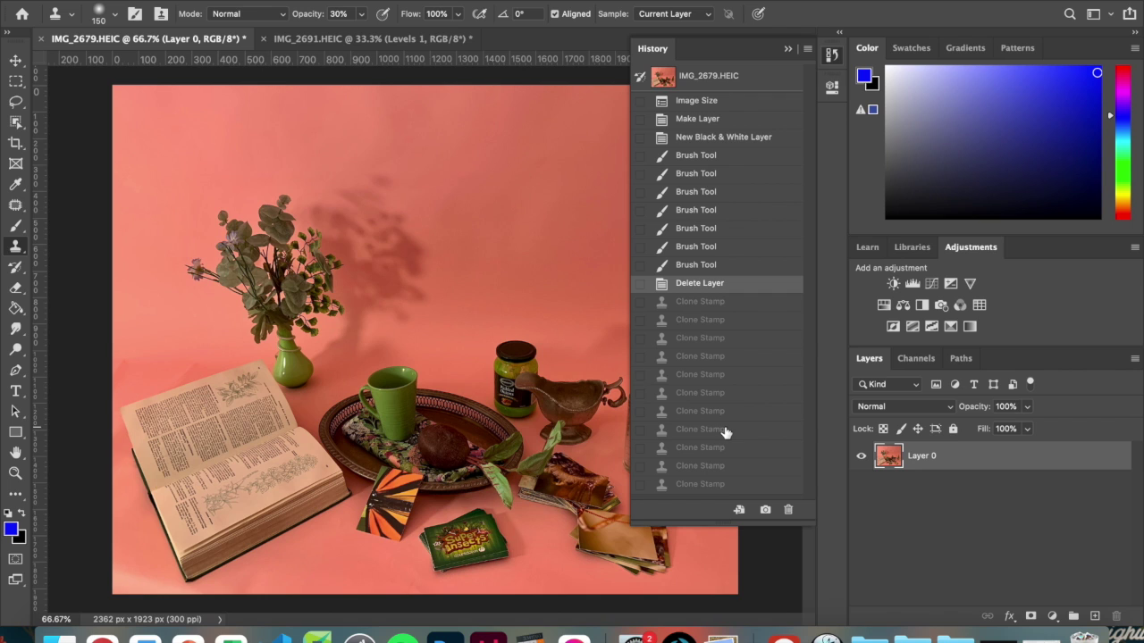
{"action": "left_click", "coordinate": [706, 484]}
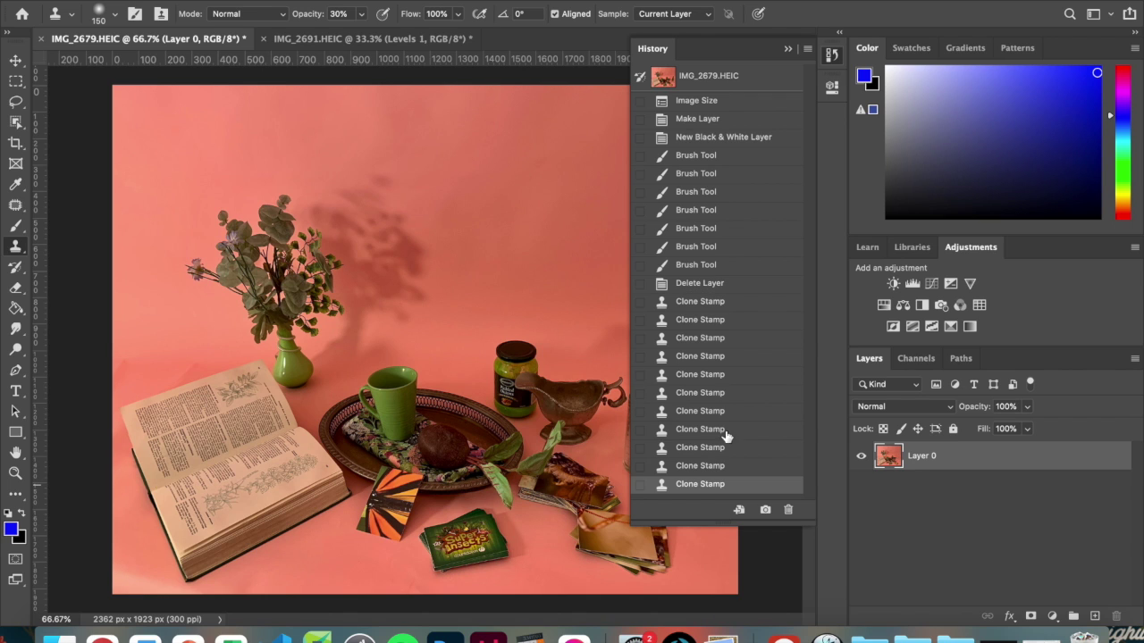
{"action": "left_click", "coordinate": [787, 48]}
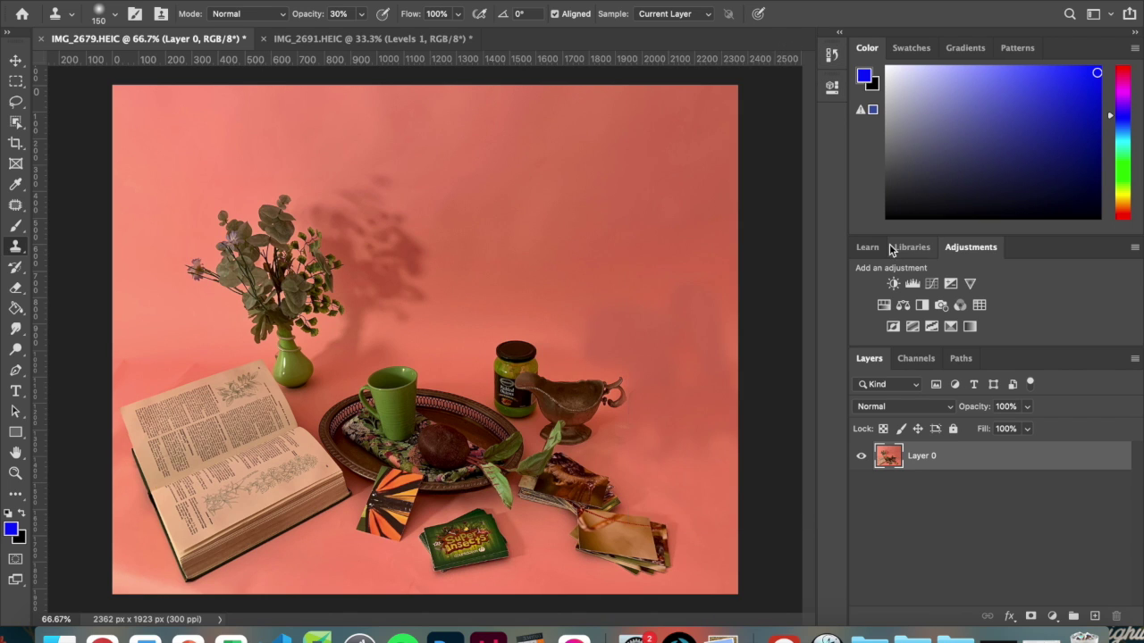